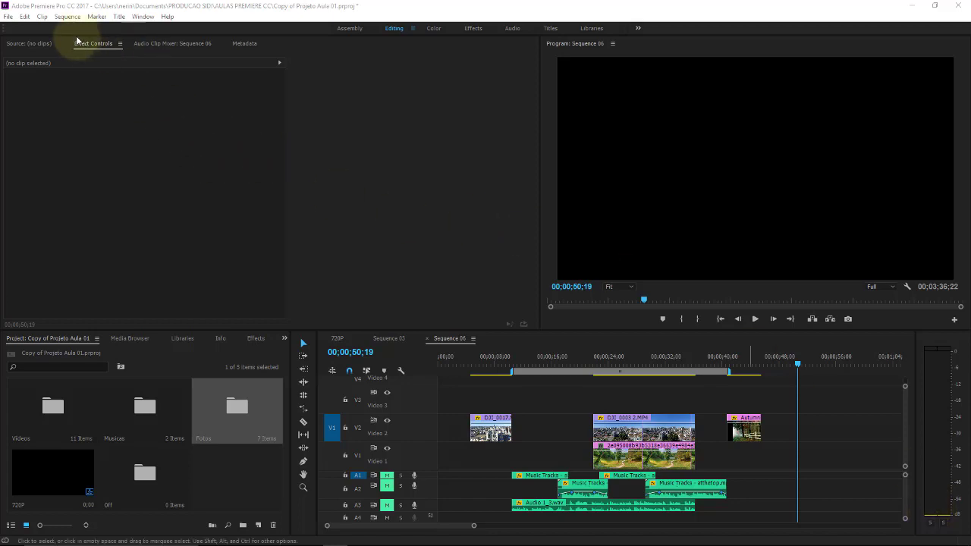
- Place '2013 hd manzara resimleri 29.jpg' from the Fotos bin on V2 at the playhead
click(239, 395)
click(236, 402)
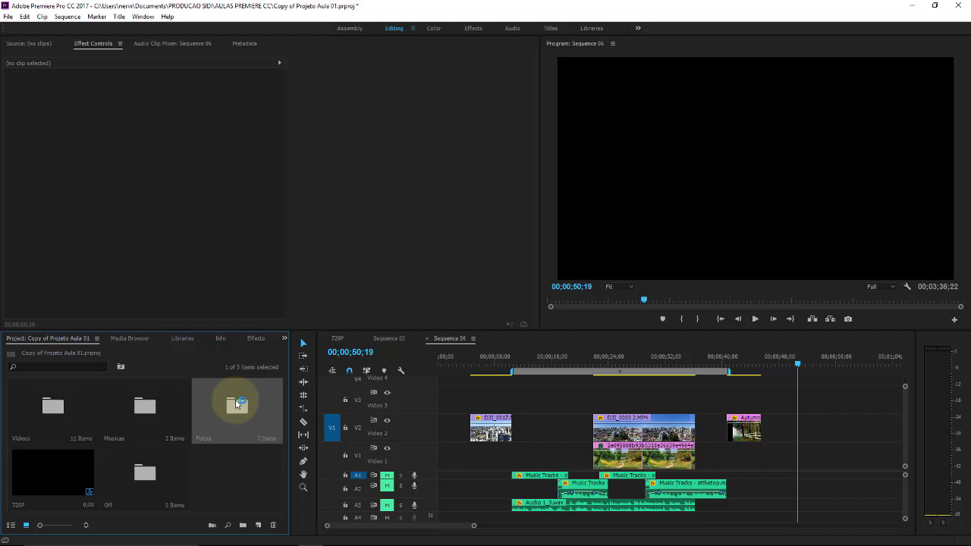
double_click(236, 402)
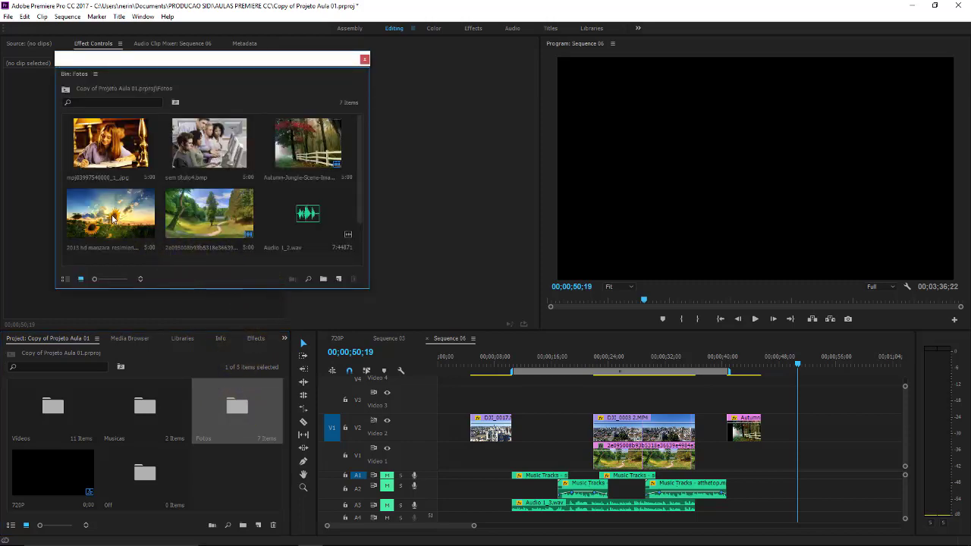
drag(113, 219, 857, 455)
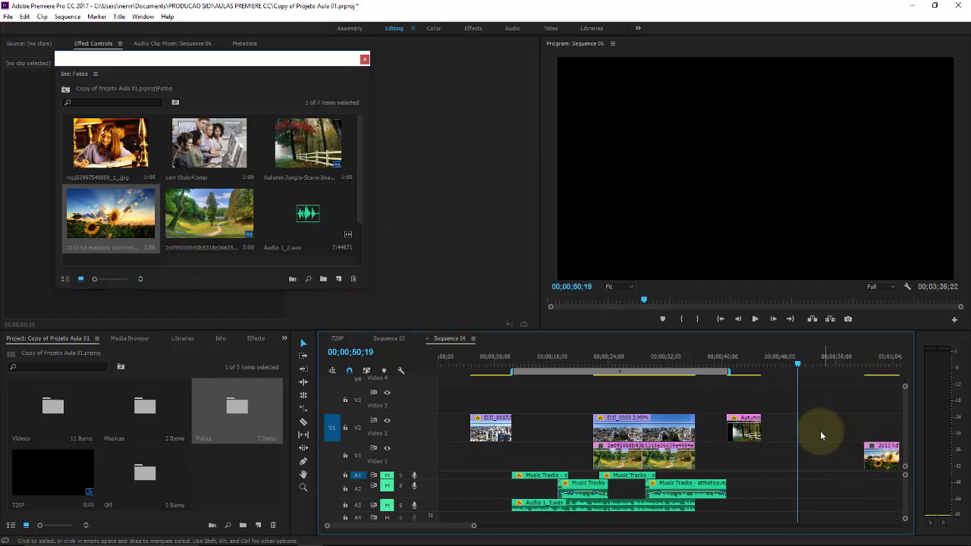
drag(878, 455, 818, 429)
click(810, 367)
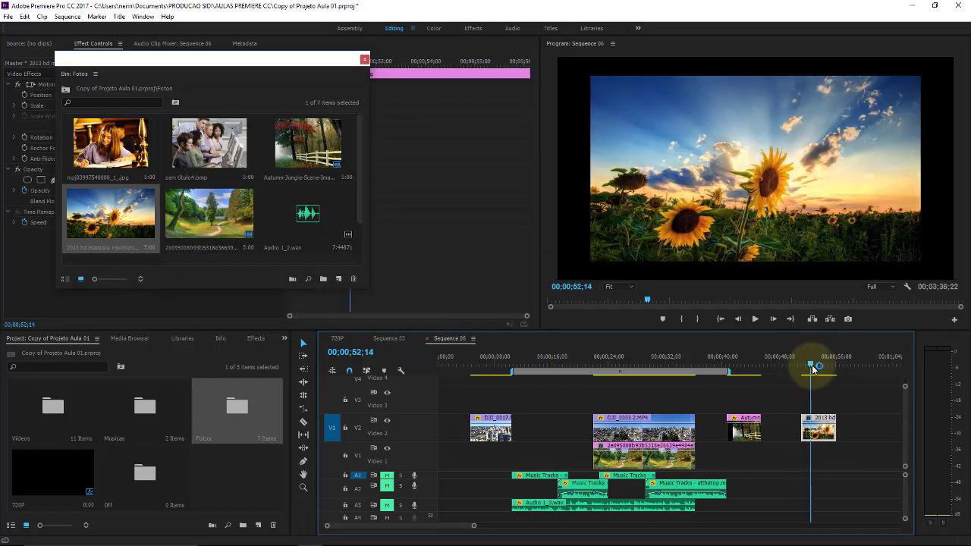
drag(812, 370, 809, 369)
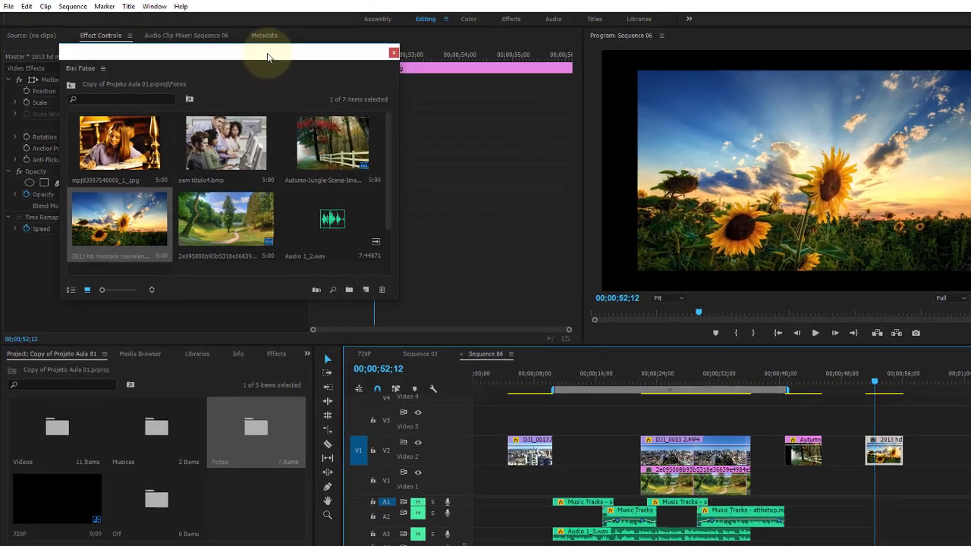
drag(261, 58, 185, 284)
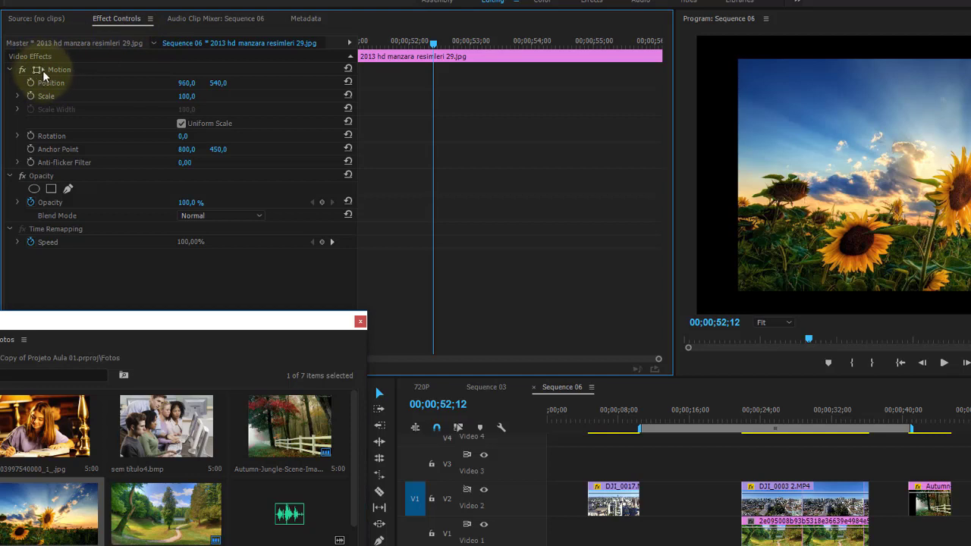
- Set the sunflower clip's Scale to 123 in Effect Controls
click(186, 96)
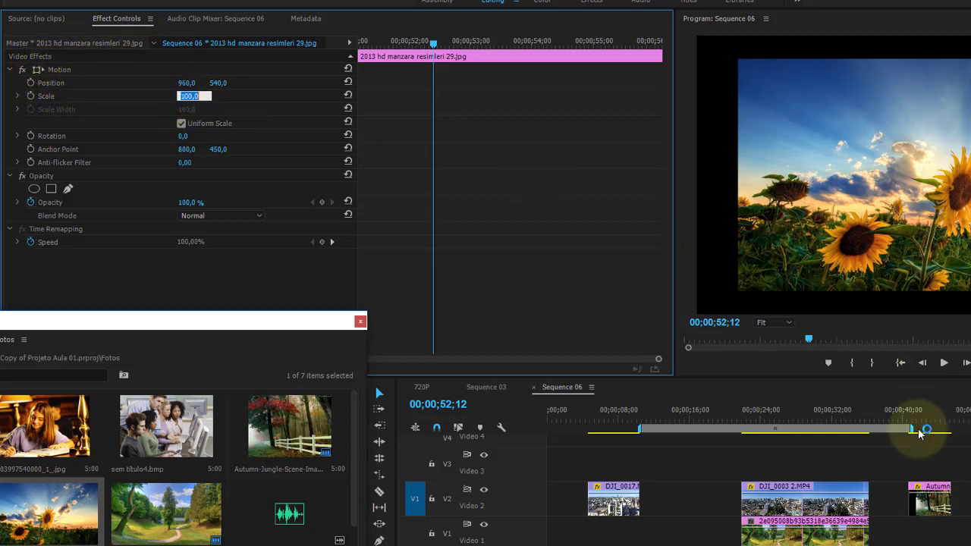
click(968, 409)
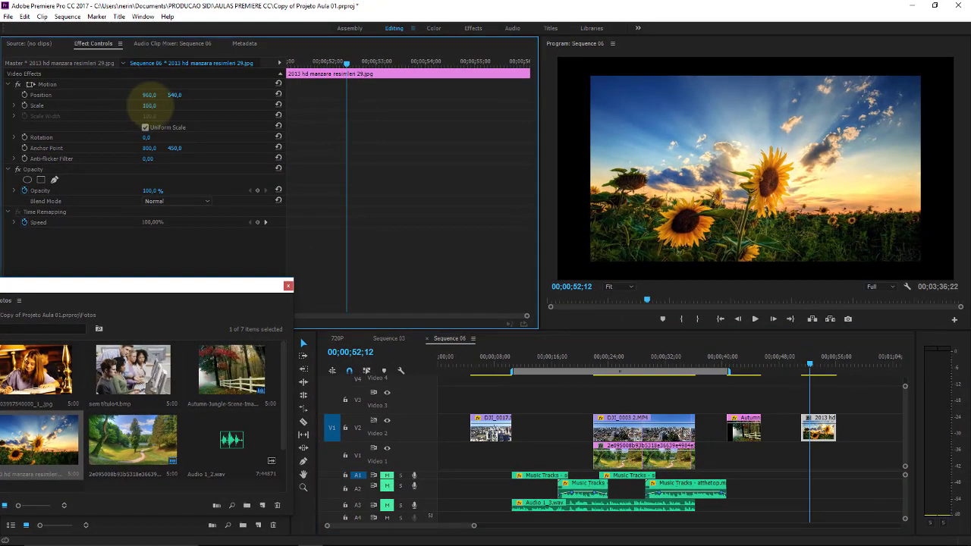
drag(149, 106, 184, 106)
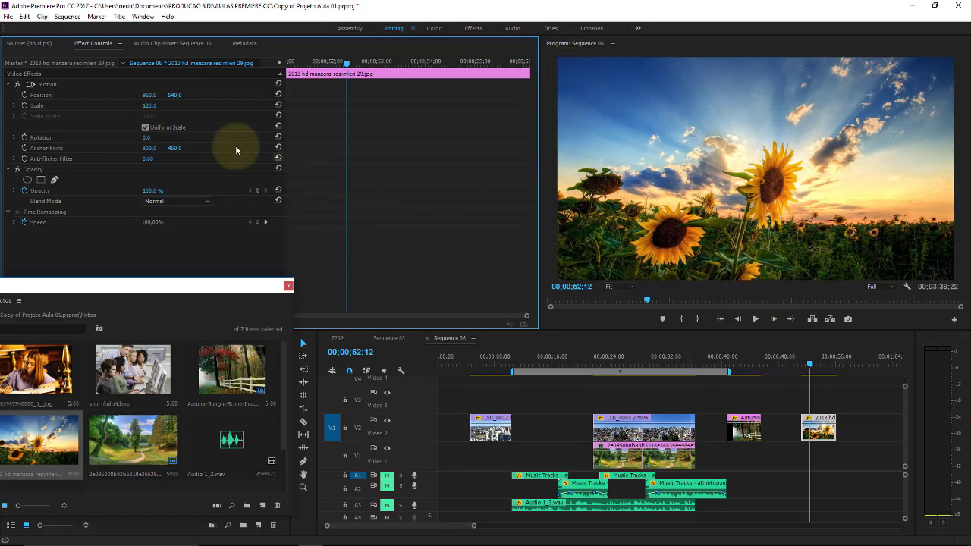
click(157, 112)
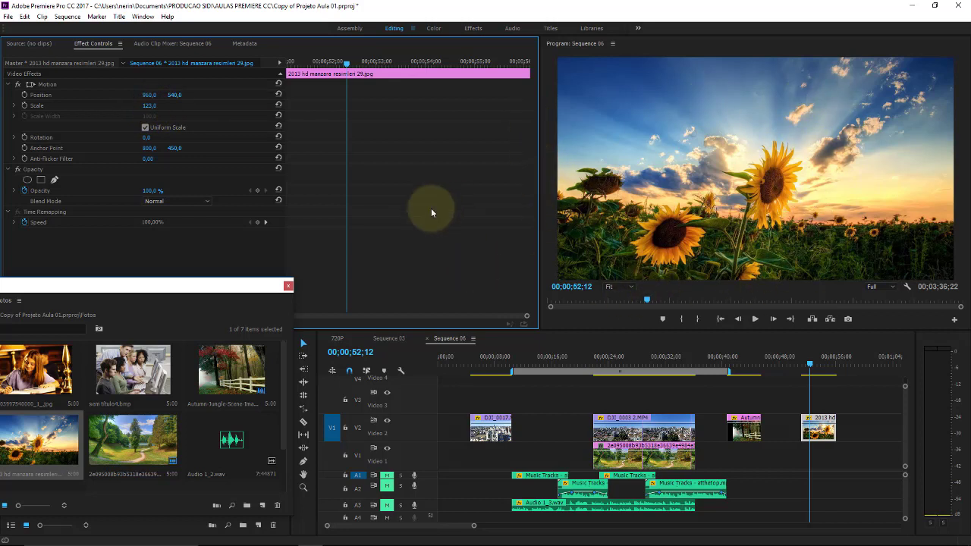
mouse_move(346, 63)
mouse_down()
mouse_move(296, 64)
mouse_move(464, 69)
mouse_move(323, 65)
mouse_up()
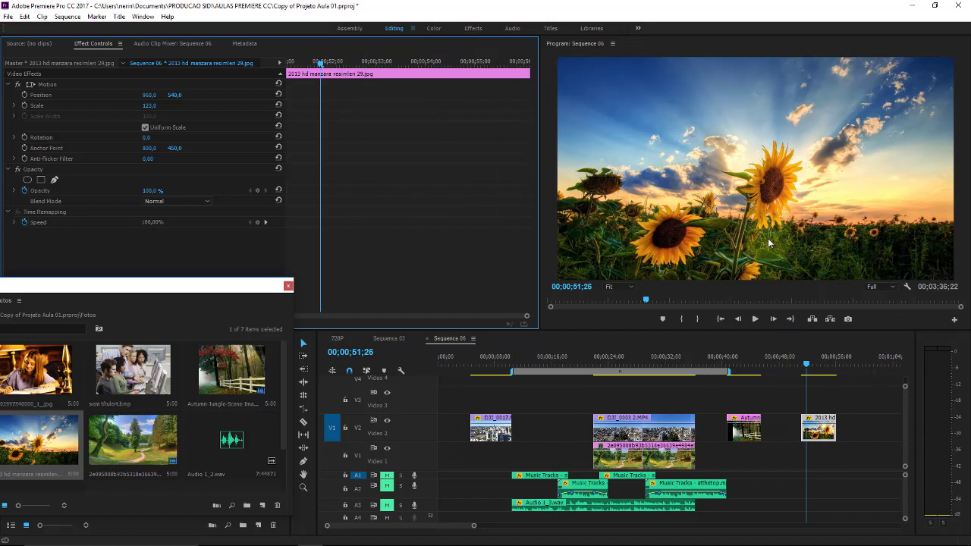
click(353, 196)
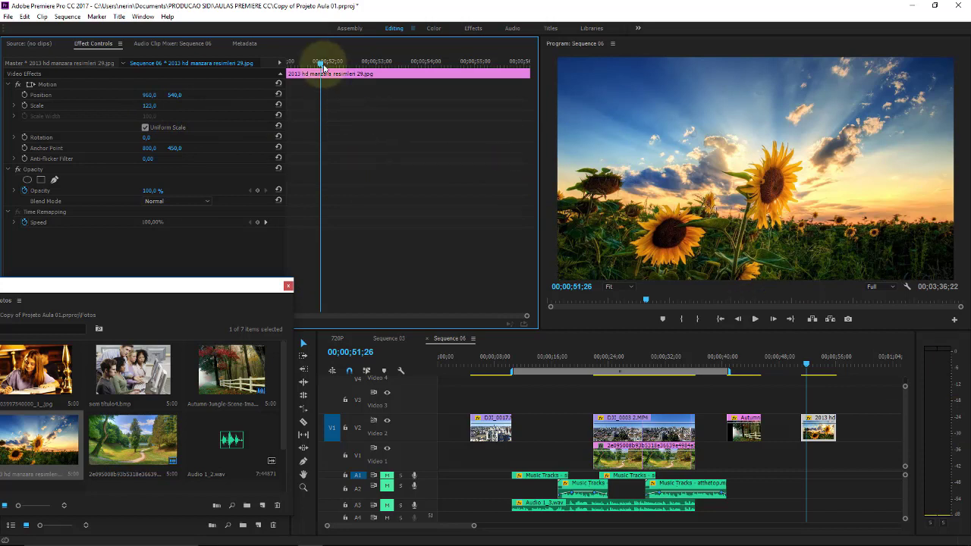
drag(324, 67, 313, 65)
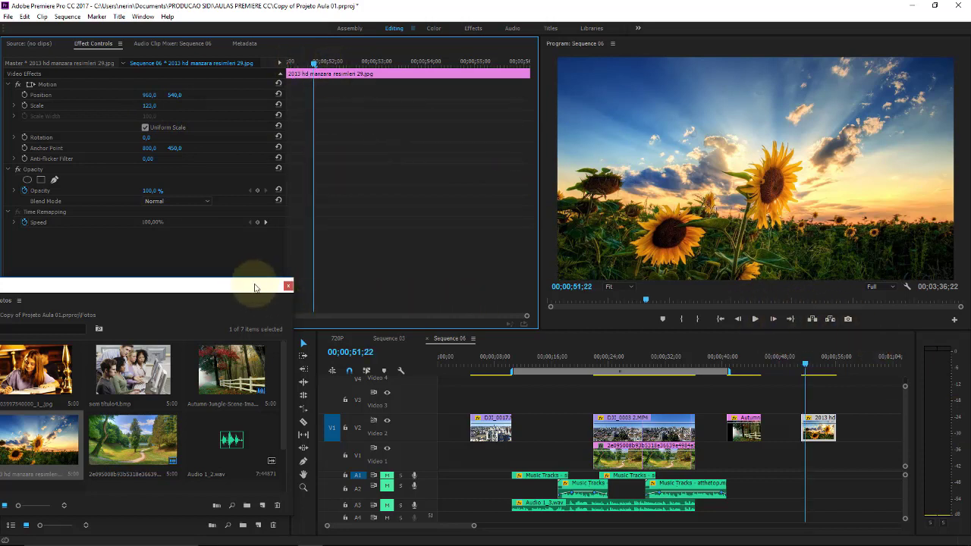
drag(255, 287, 324, 200)
- Place 'sem título4.bmp' on V3 above the sunflower clip and select it
click(213, 285)
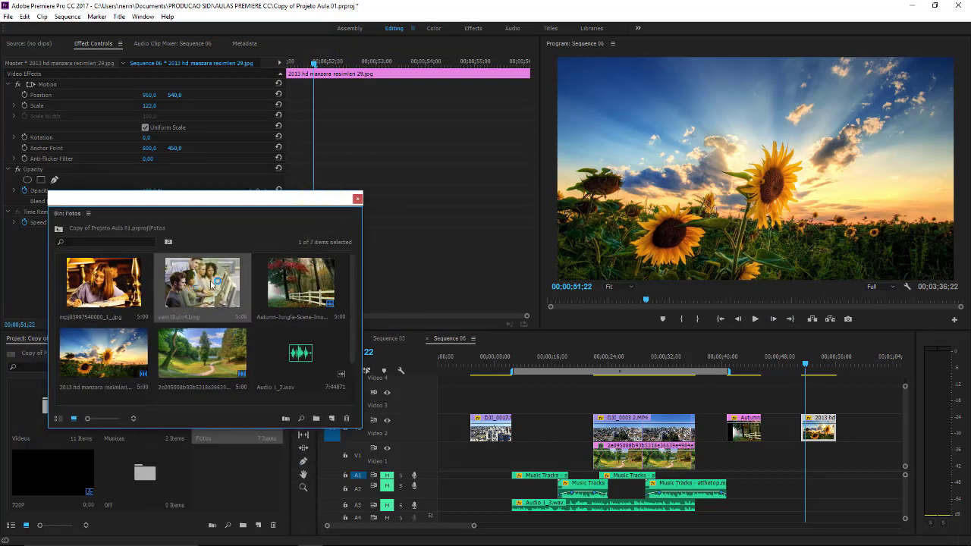
mouse_move(214, 286)
mouse_down()
mouse_move(807, 412)
mouse_move(819, 391)
mouse_up()
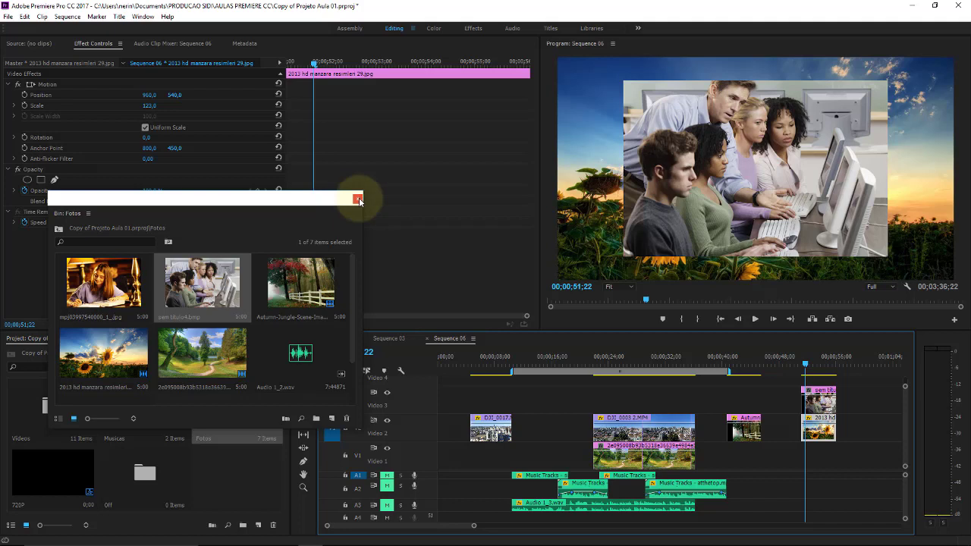
click(358, 199)
click(876, 401)
click(830, 410)
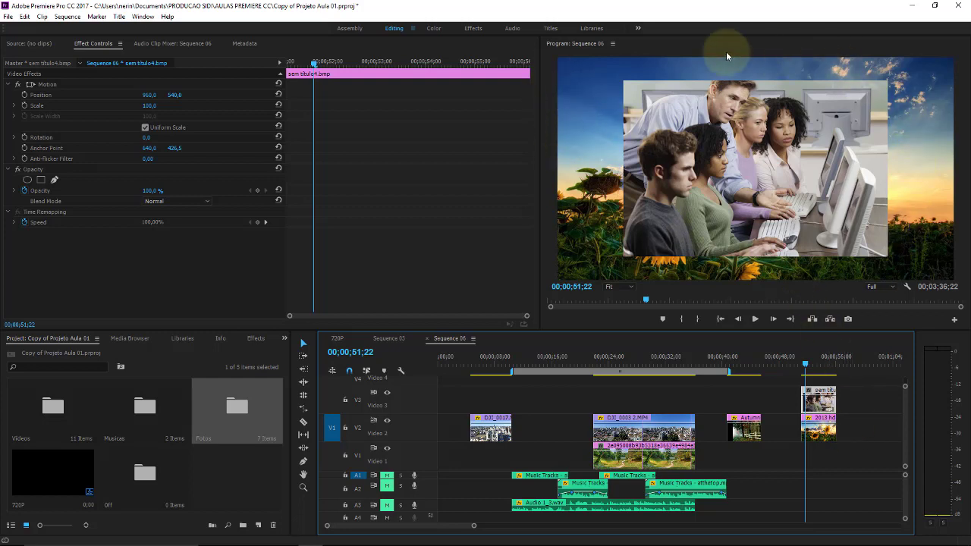
- Save the project with Ctrl+S and reselect the people photo on V3
click(668, 213)
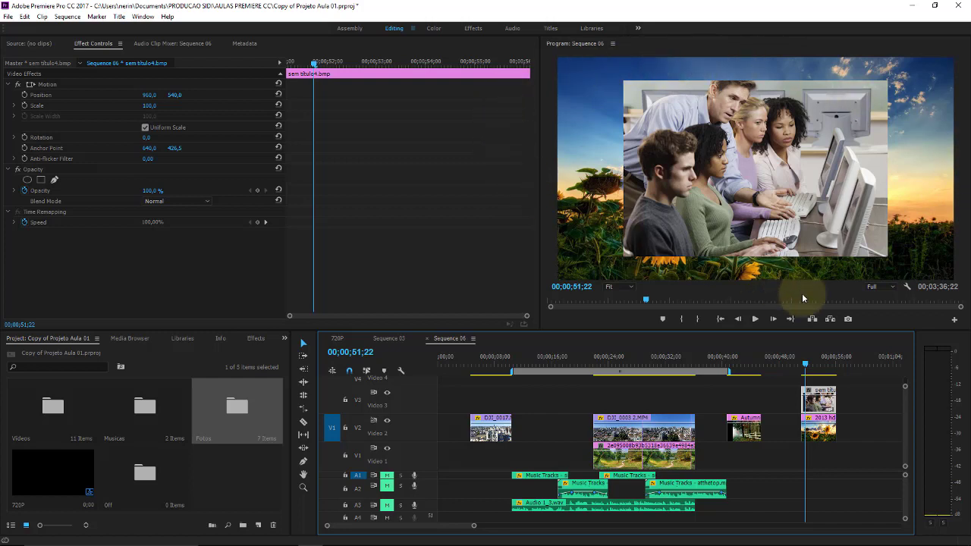
key(ctrl+s)
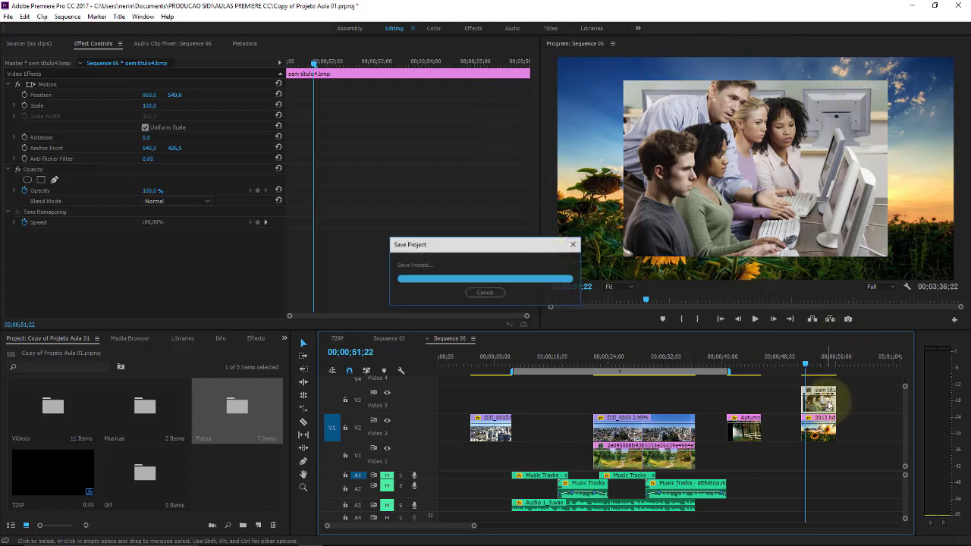
click(801, 166)
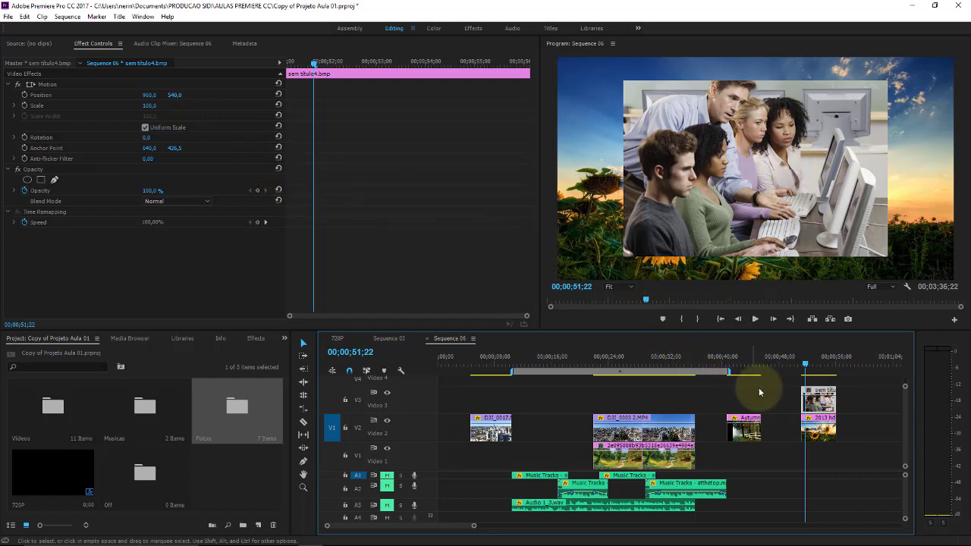
click(818, 400)
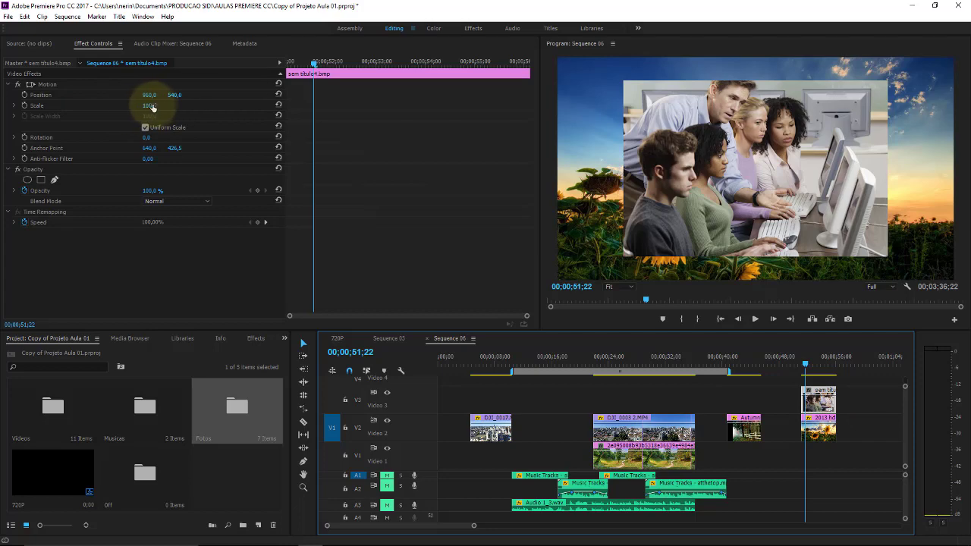
- Scale the people photo up to 133 so it fills the frame
mouse_move(152, 107)
mouse_down()
mouse_move(244, 92)
mouse_move(236, 94)
mouse_up()
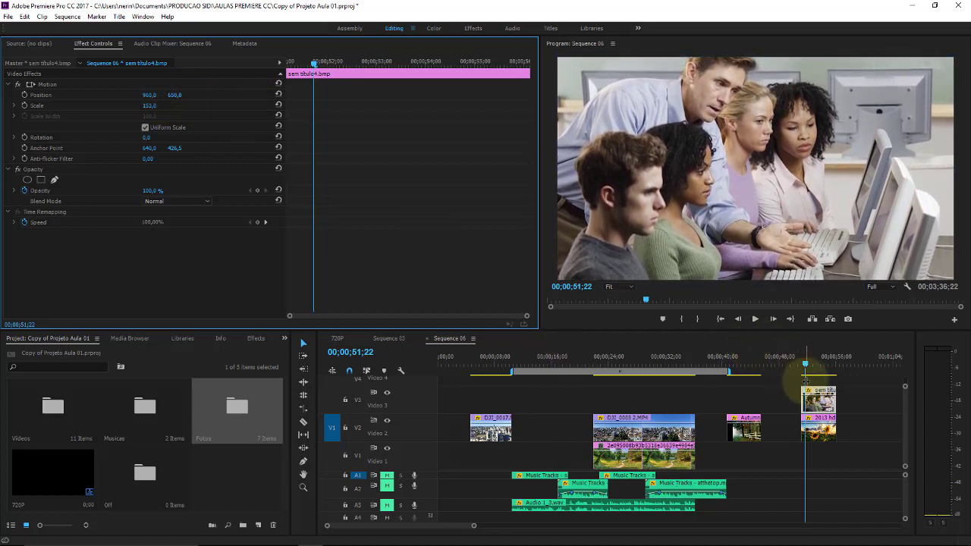
click(847, 406)
click(826, 431)
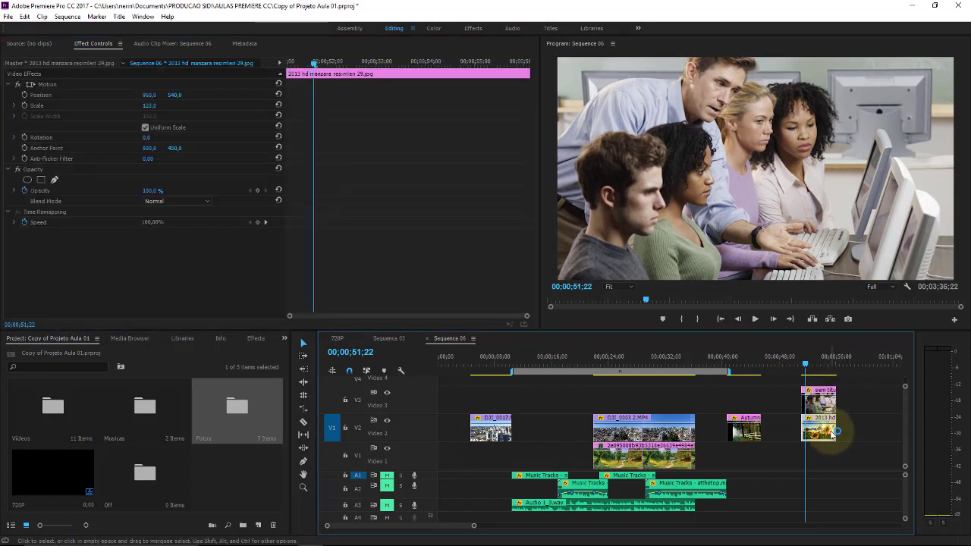
click(819, 407)
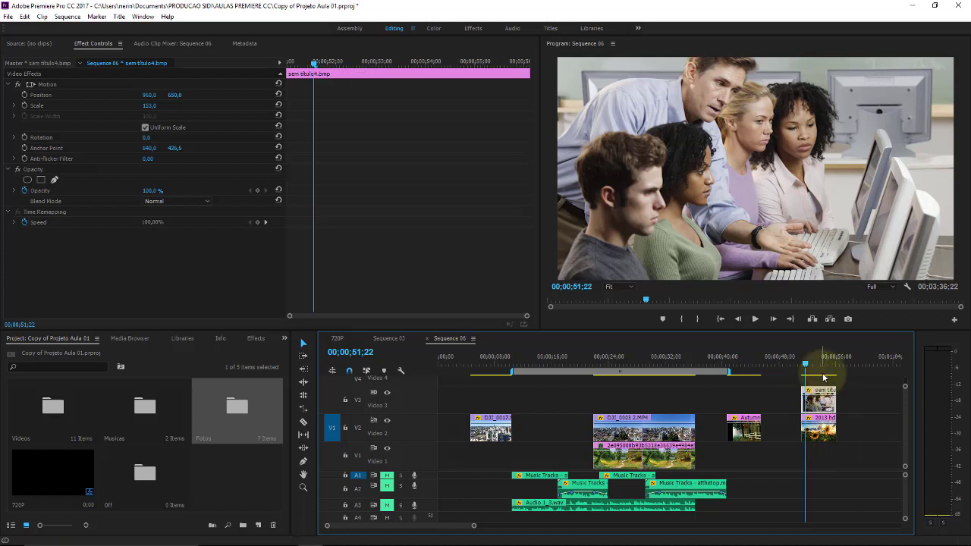
click(850, 399)
click(823, 400)
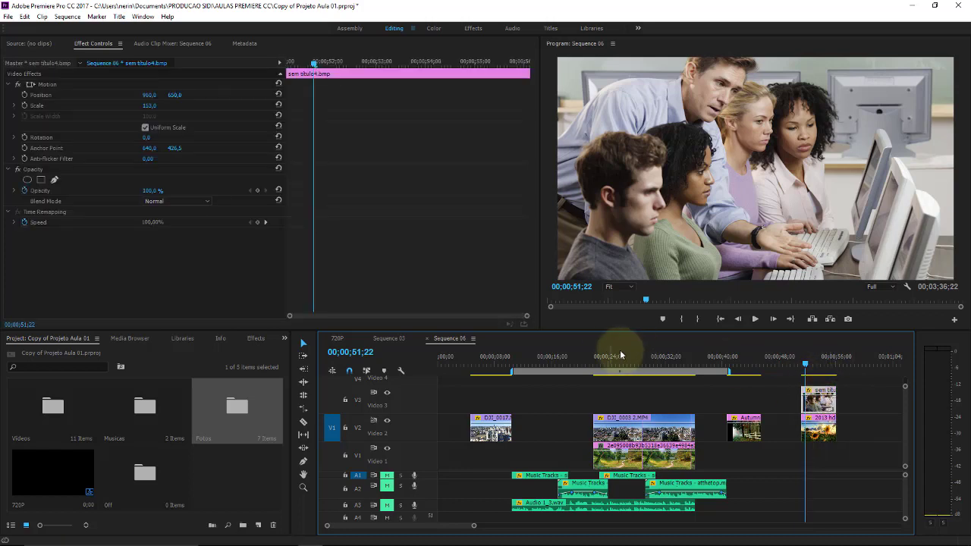
click(149, 192)
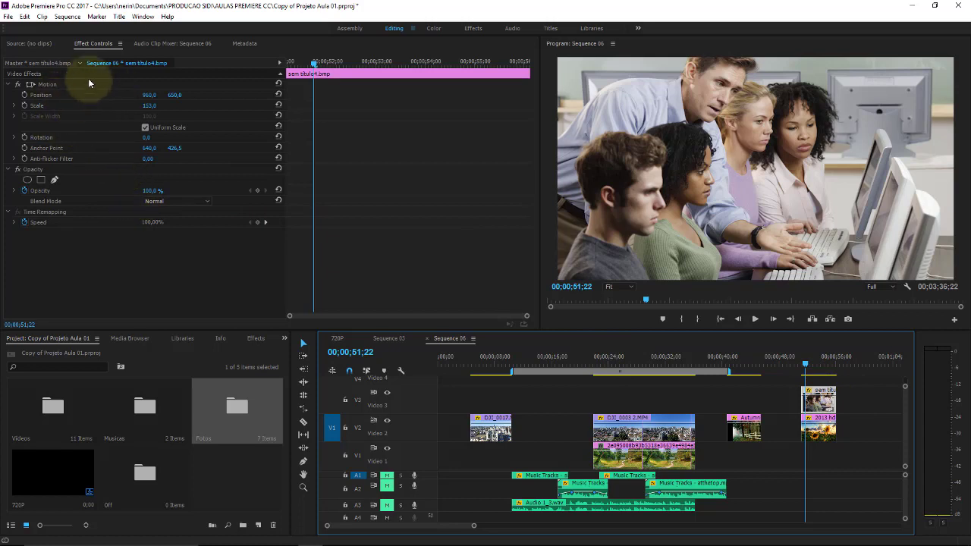
- Enable opacity keyframing on the people photo, try 85%, and open Timeline Display Settings
click(51, 83)
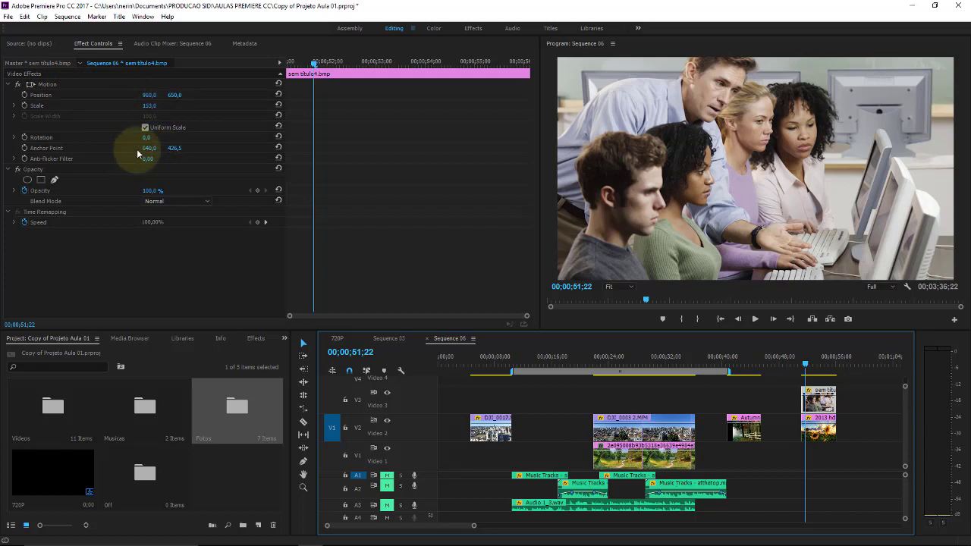
click(90, 142)
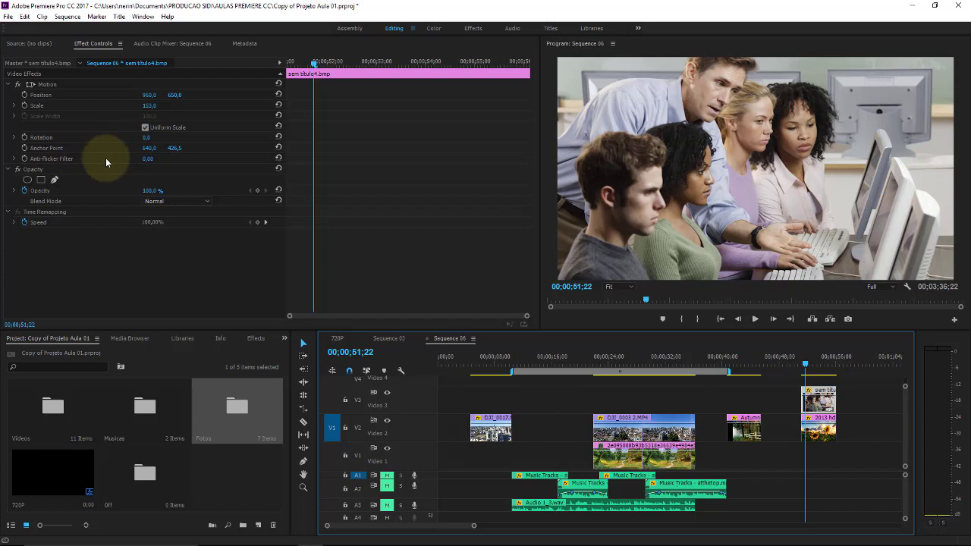
click(27, 191)
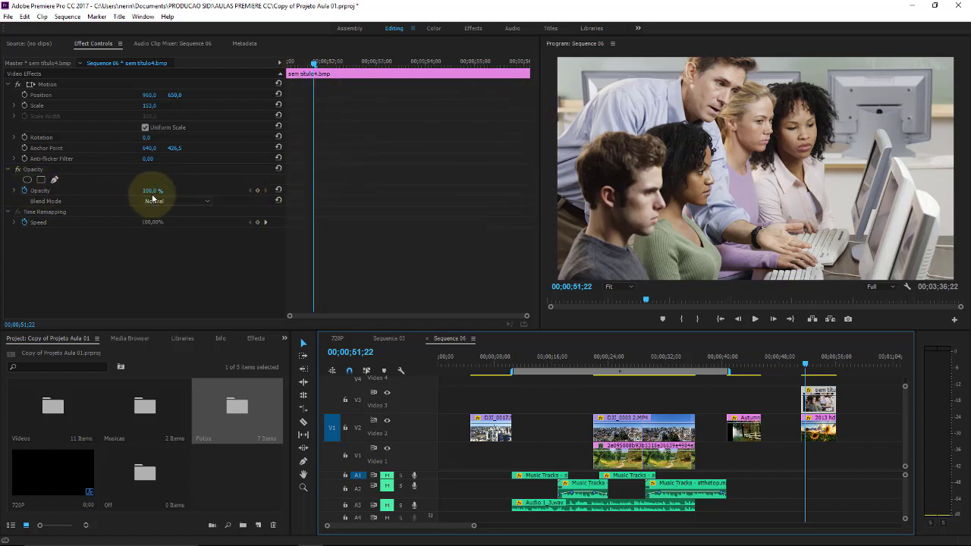
mouse_move(153, 191)
mouse_down()
mouse_move(145, 188)
mouse_move(195, 183)
mouse_up()
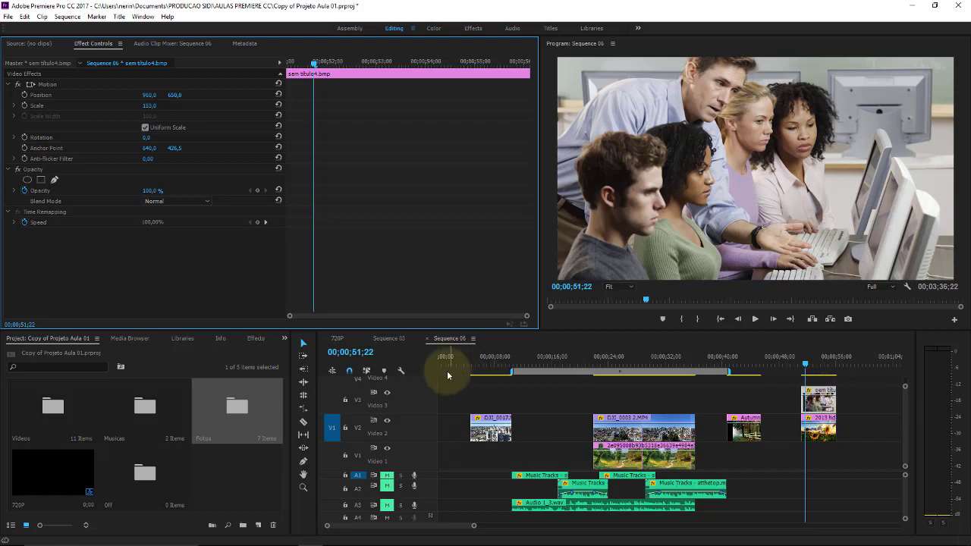
click(404, 371)
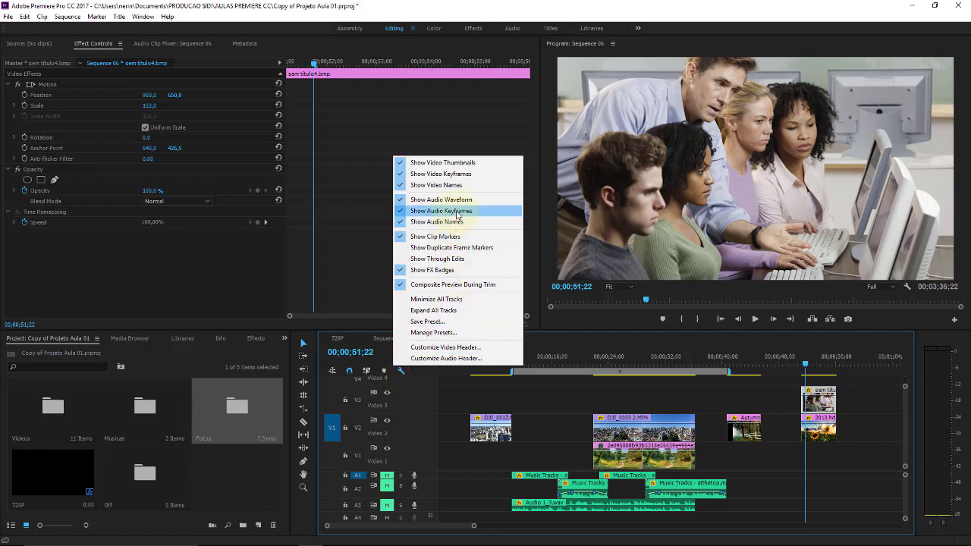
- Enable Show Video Keyframes in the timeline display settings
click(455, 175)
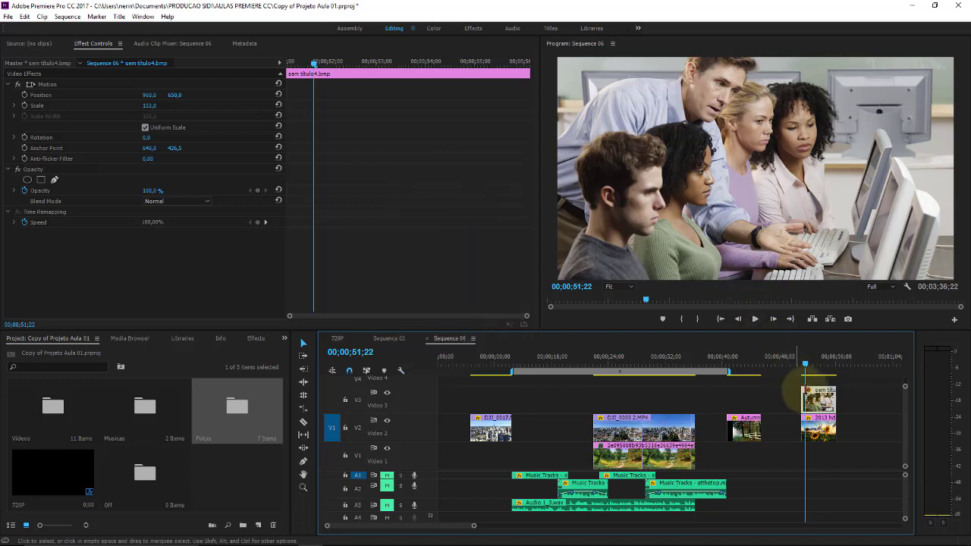
click(402, 369)
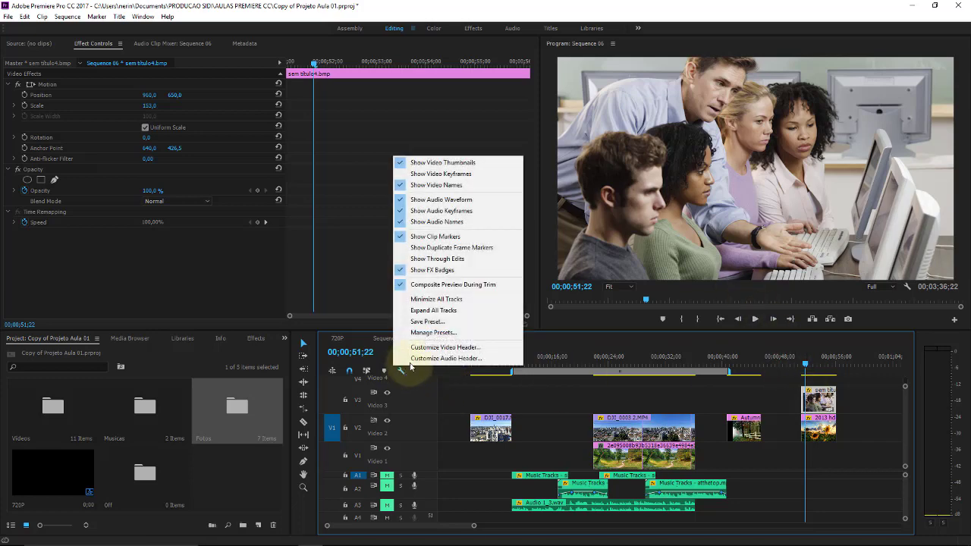
click(457, 175)
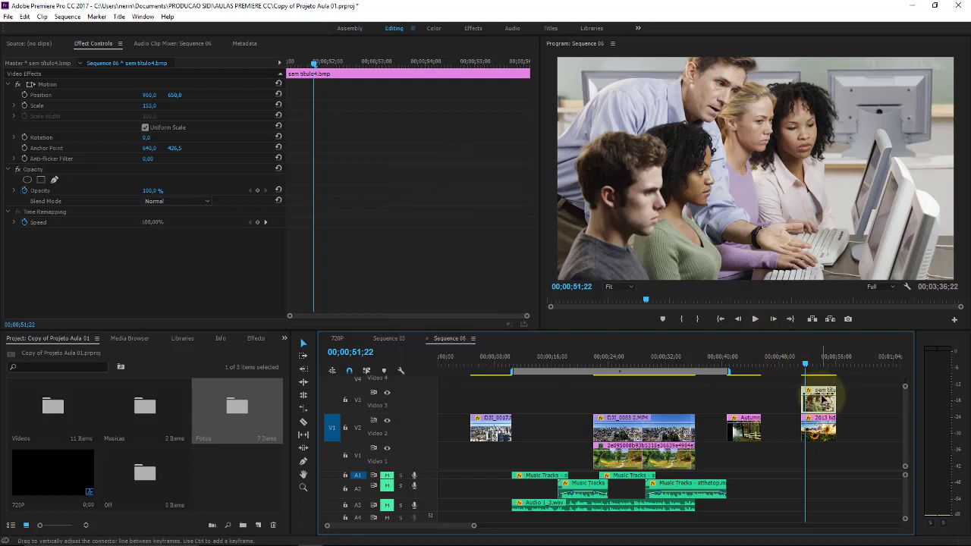
- Zoom the timeline in on the stacked V2/V3 photo clips
key(equal)
key(equal)
key(equal)
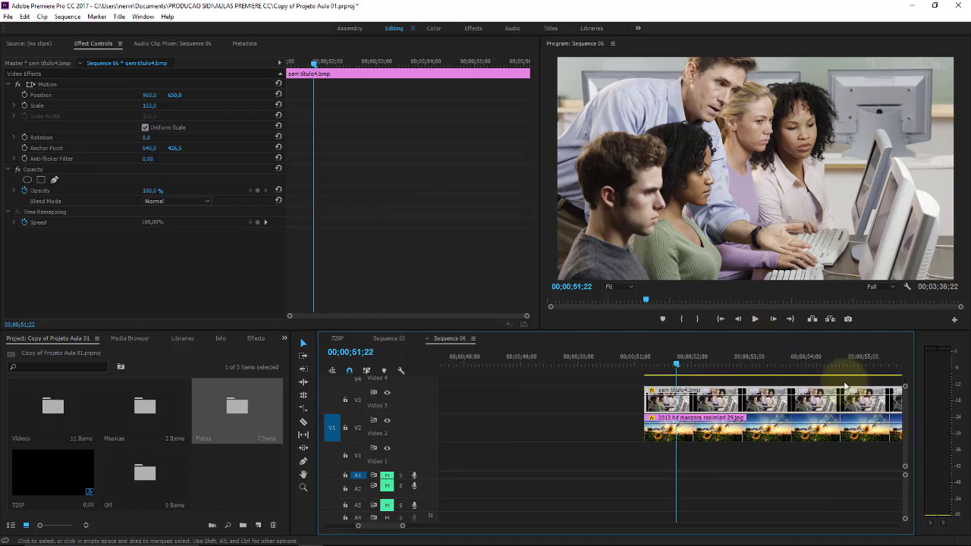
scroll(394, 525, down, 3)
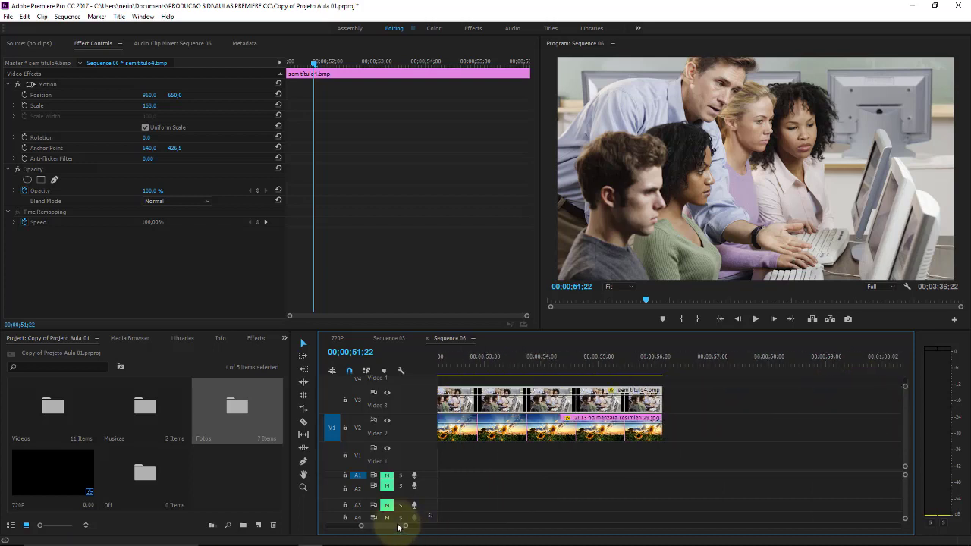
scroll(397, 527, up, 4)
scroll(398, 526, down, 3)
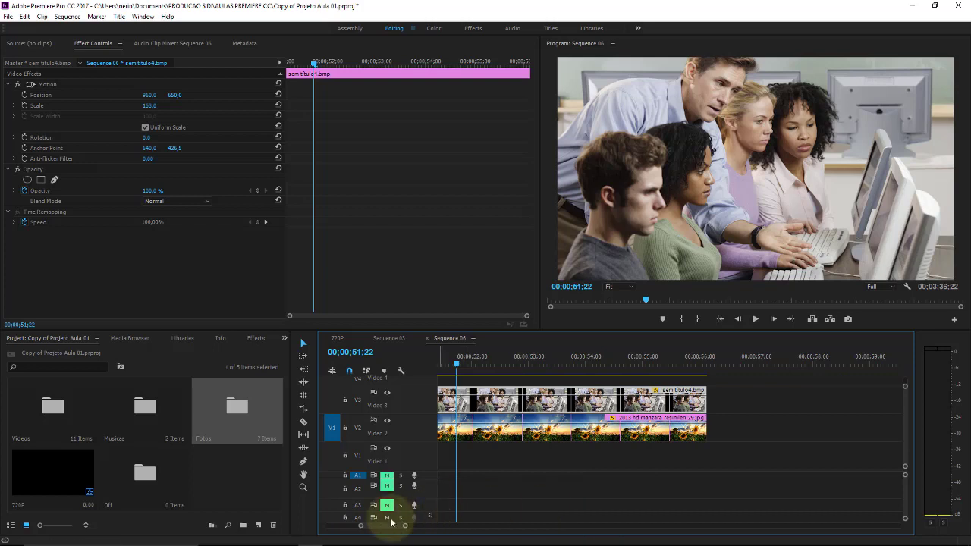
scroll(377, 529, up, 3)
scroll(379, 529, down, 1)
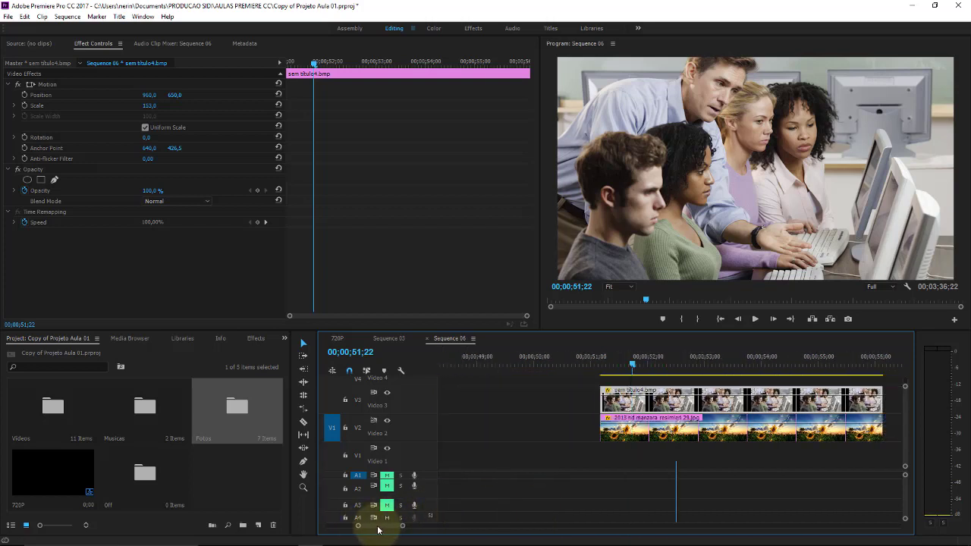
scroll(379, 530, down, 2)
scroll(379, 529, up, 1)
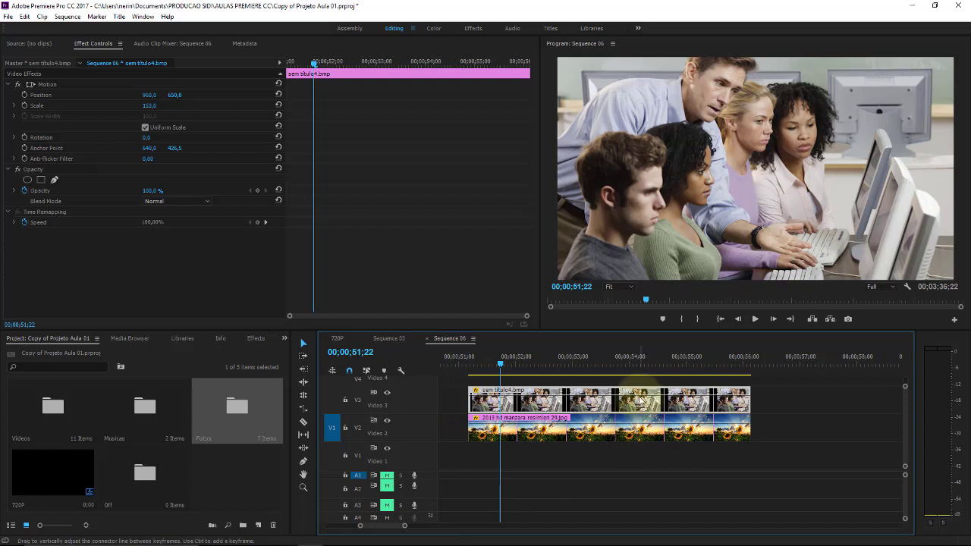
- Drag the V3 clip's opacity rubber band down to about 58.6%
drag(634, 381, 646, 401)
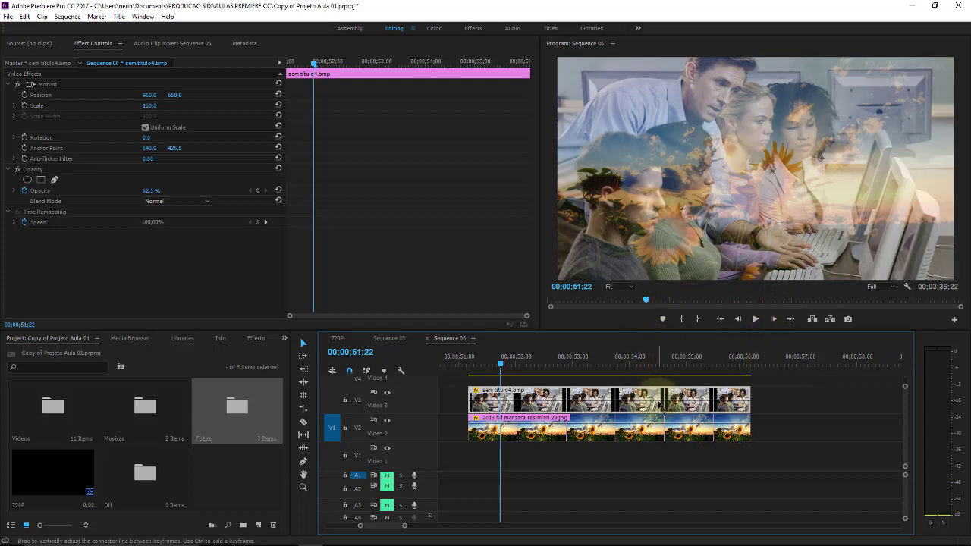
mouse_move(658, 395)
mouse_down()
mouse_move(661, 410)
mouse_move(655, 366)
mouse_up()
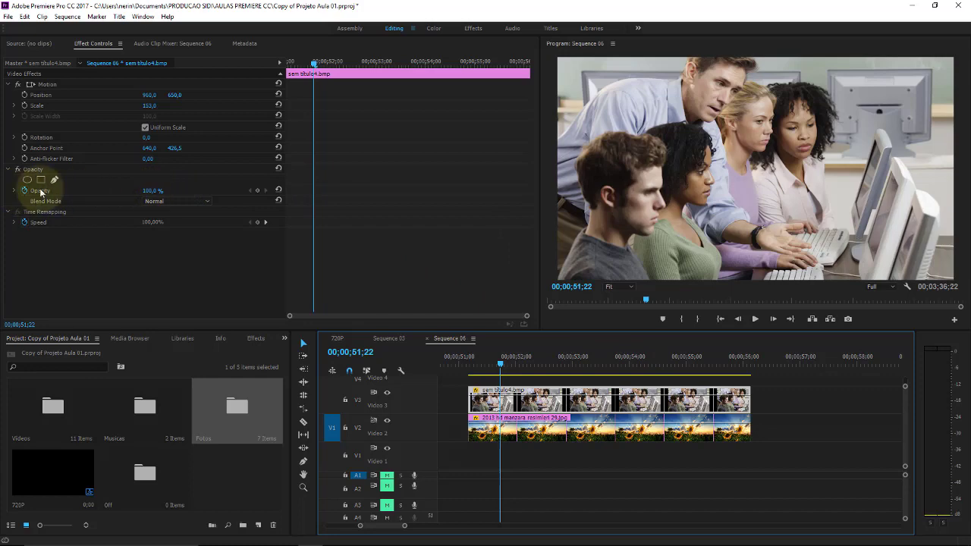
- Add several opacity keyframes to the people clip, including one at 00;00;52;16
mouse_move(148, 191)
mouse_down()
mouse_move(139, 195)
mouse_move(149, 195)
mouse_up()
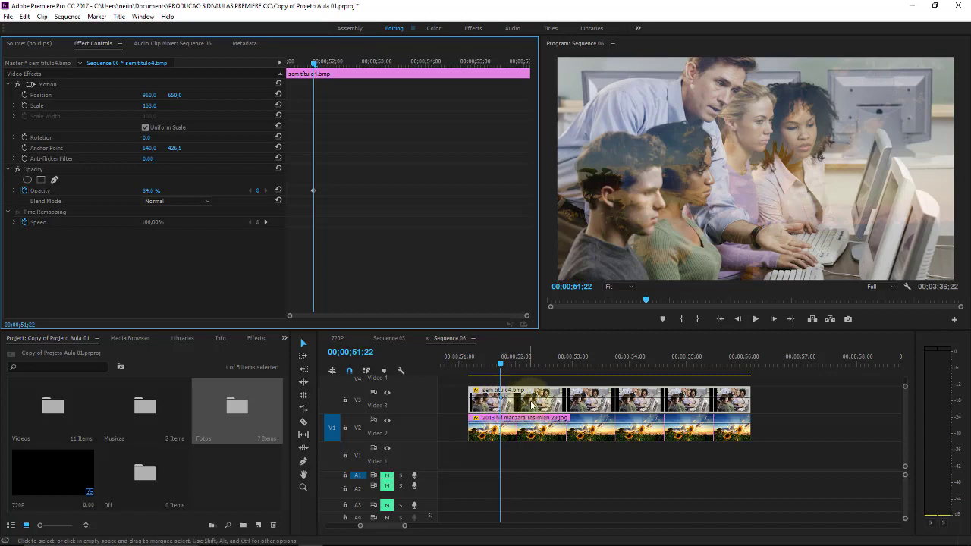
ctrl+click(722, 396)
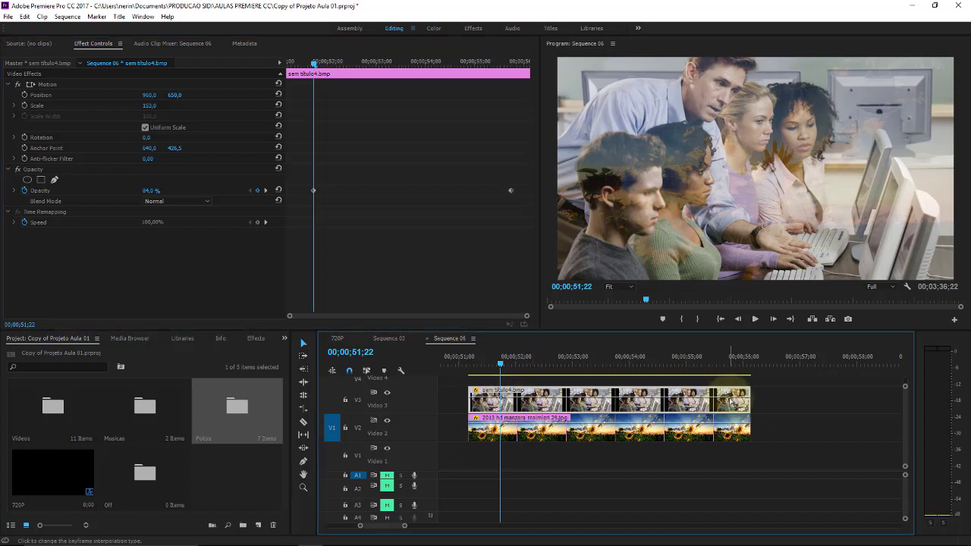
ctrl+click(658, 396)
ctrl+click(614, 396)
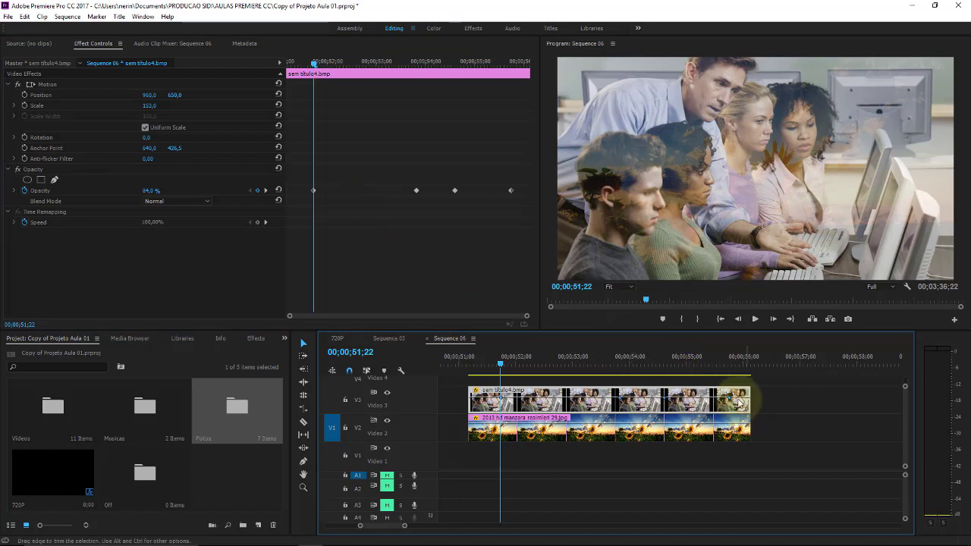
click(346, 192)
drag(314, 62, 353, 63)
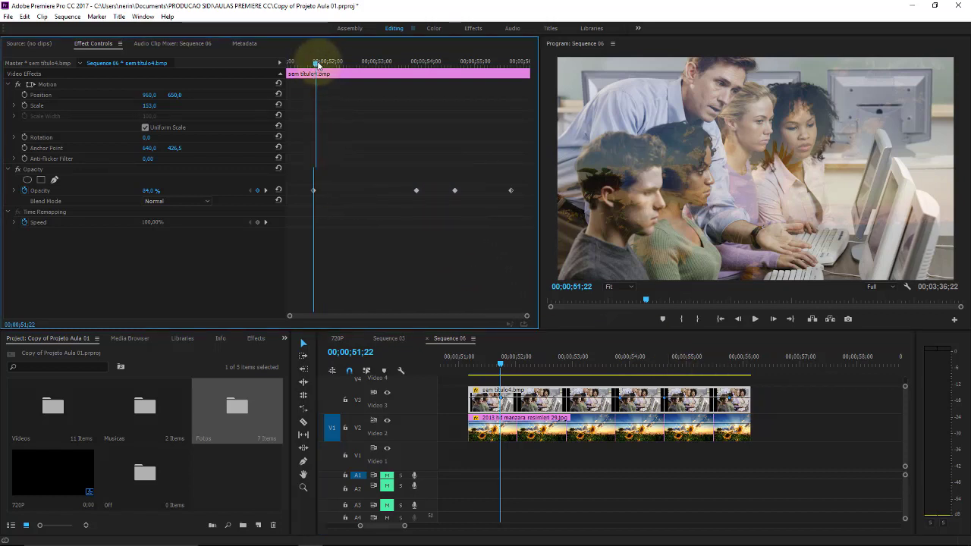
click(257, 191)
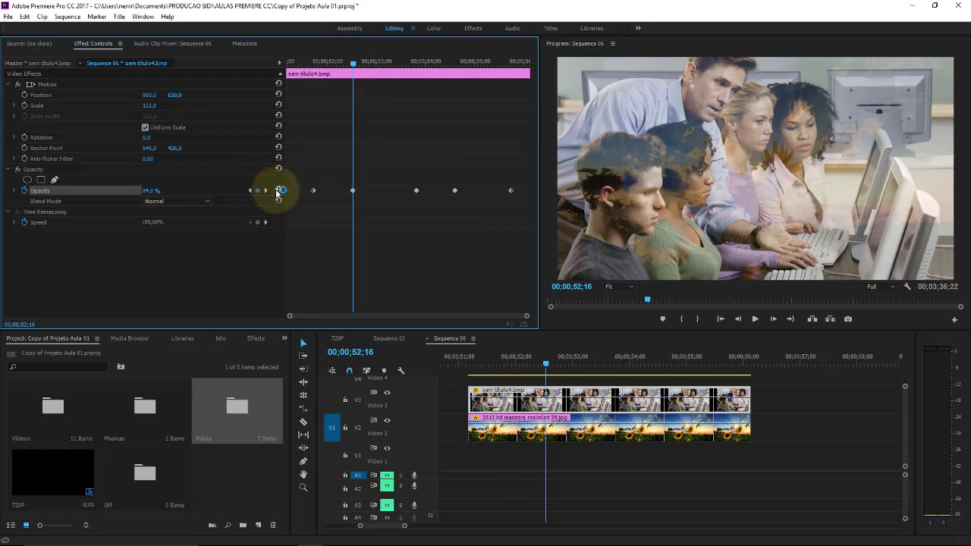
- Reset opacity to 100% and turn off the Opacity stopwatch, deleting all keyframes
click(278, 191)
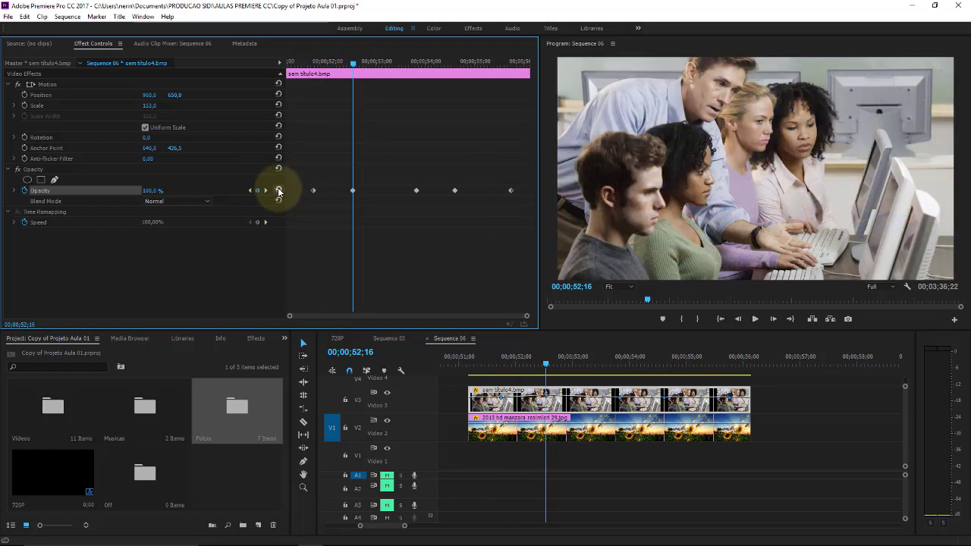
click(25, 191)
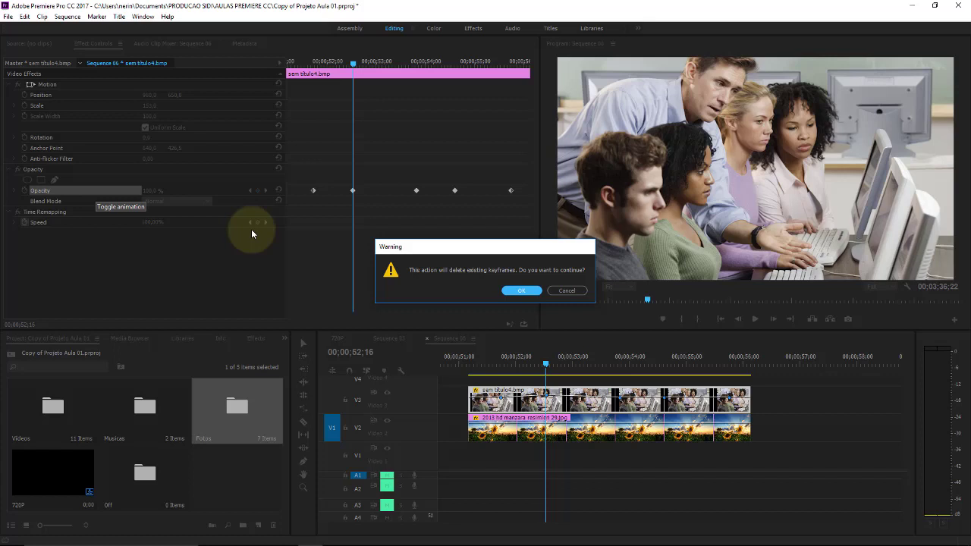
click(520, 292)
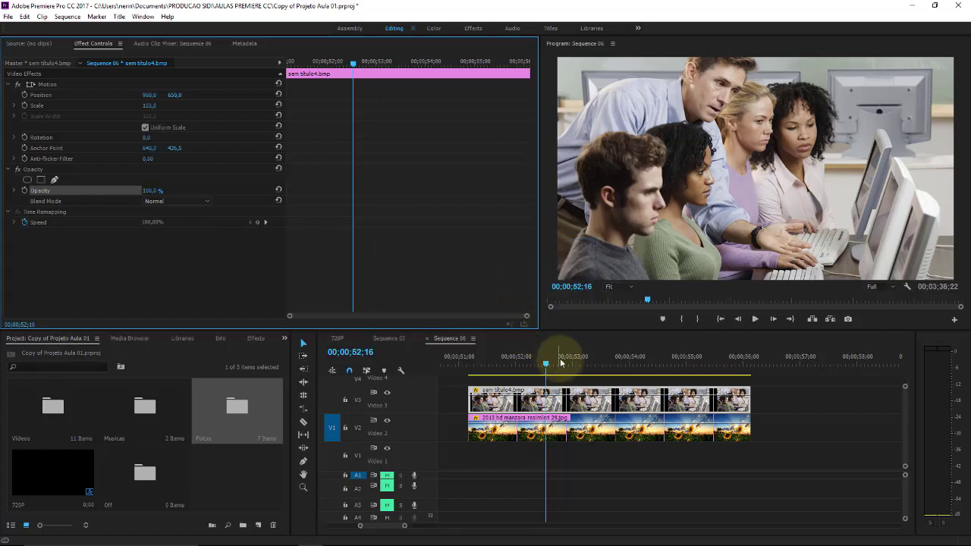
drag(531, 357, 548, 357)
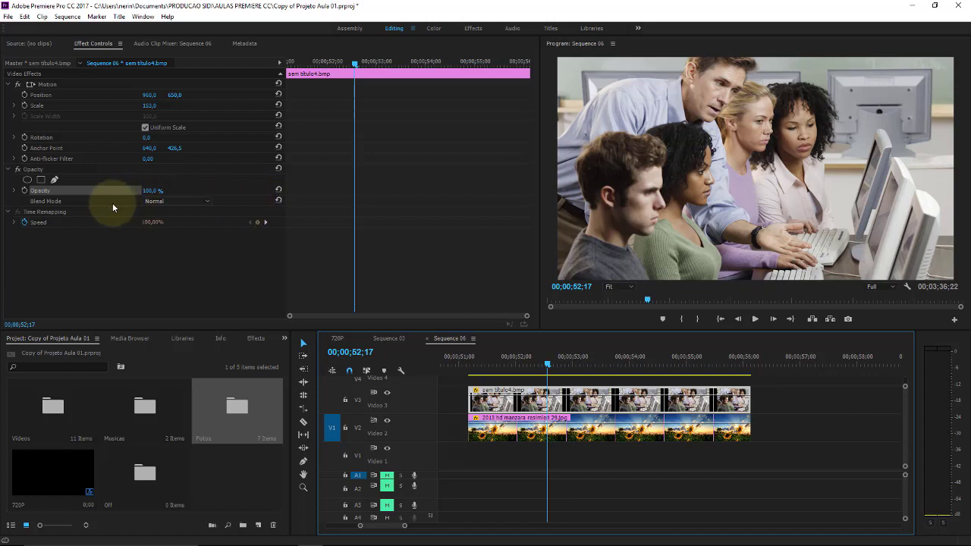
- Try Dissolve, then set the people photo's blend mode to Darken
click(205, 201)
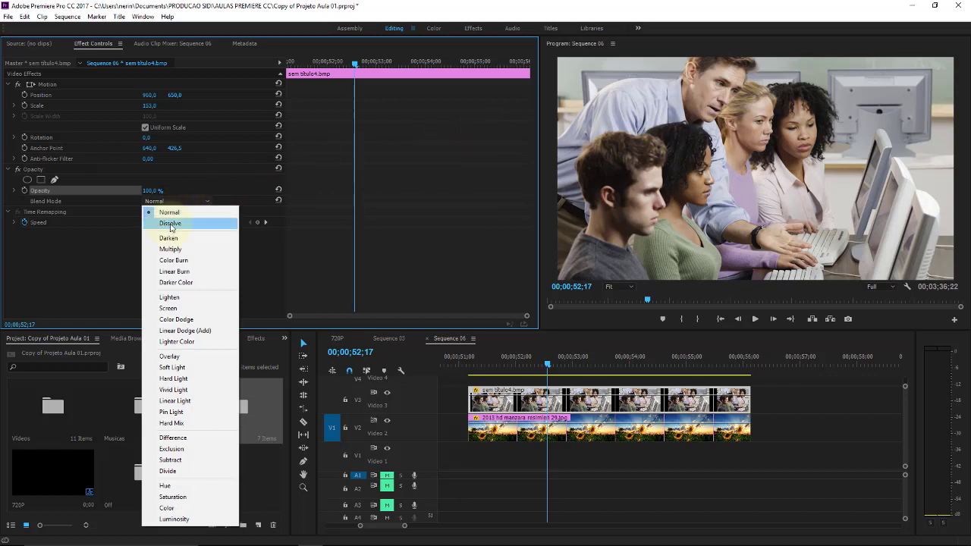
click(171, 225)
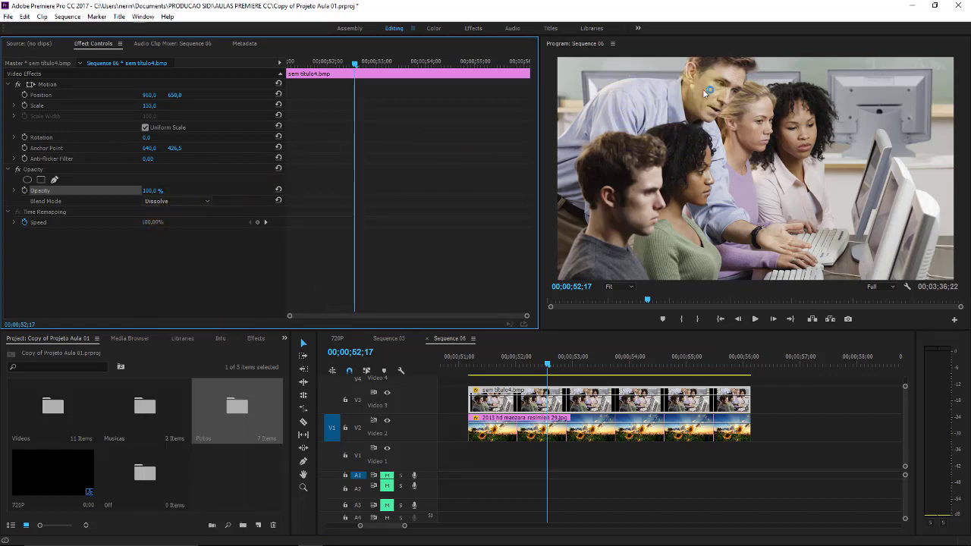
click(207, 202)
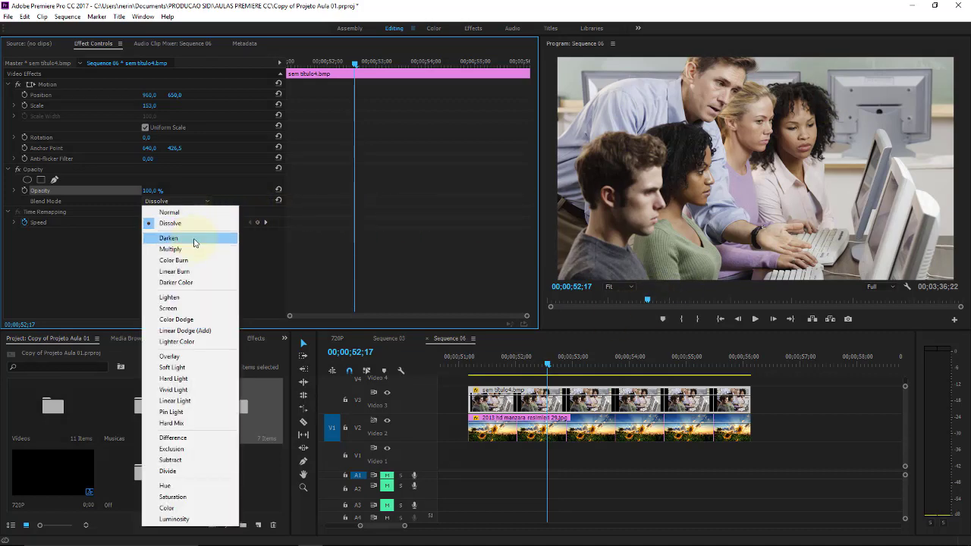
click(194, 239)
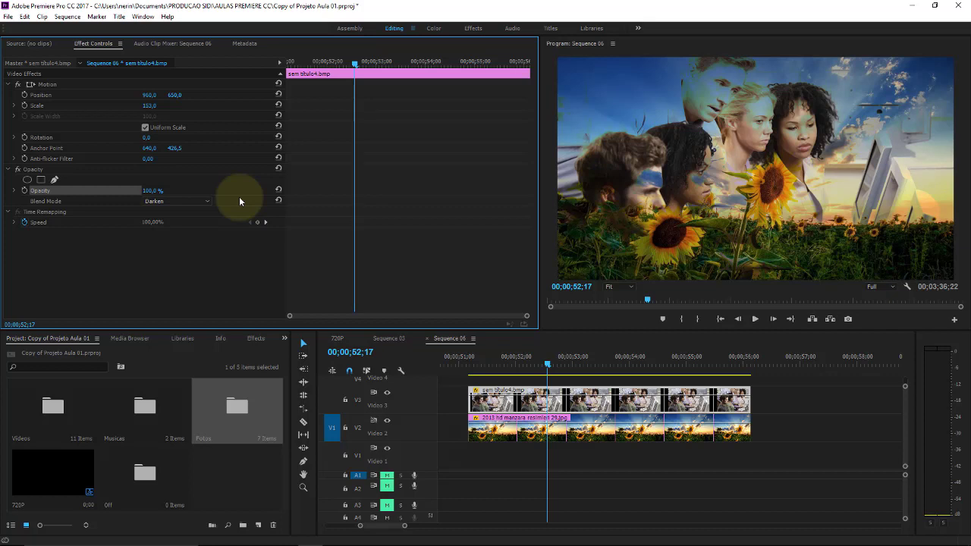
click(206, 201)
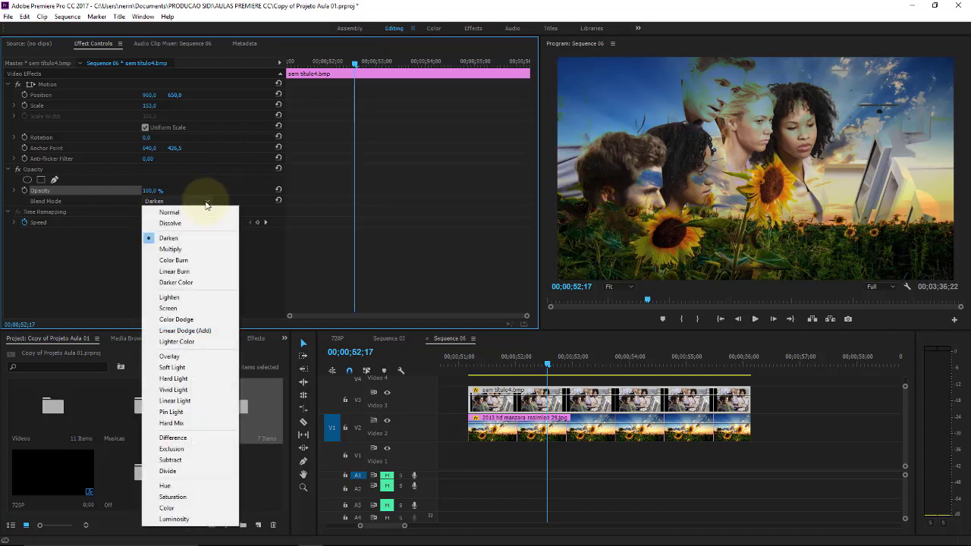
click(196, 249)
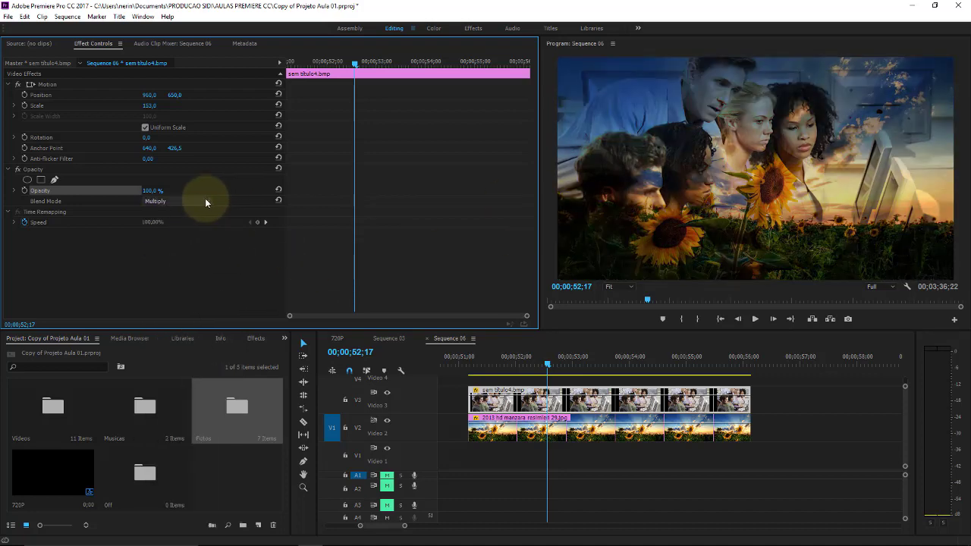
click(205, 201)
click(193, 240)
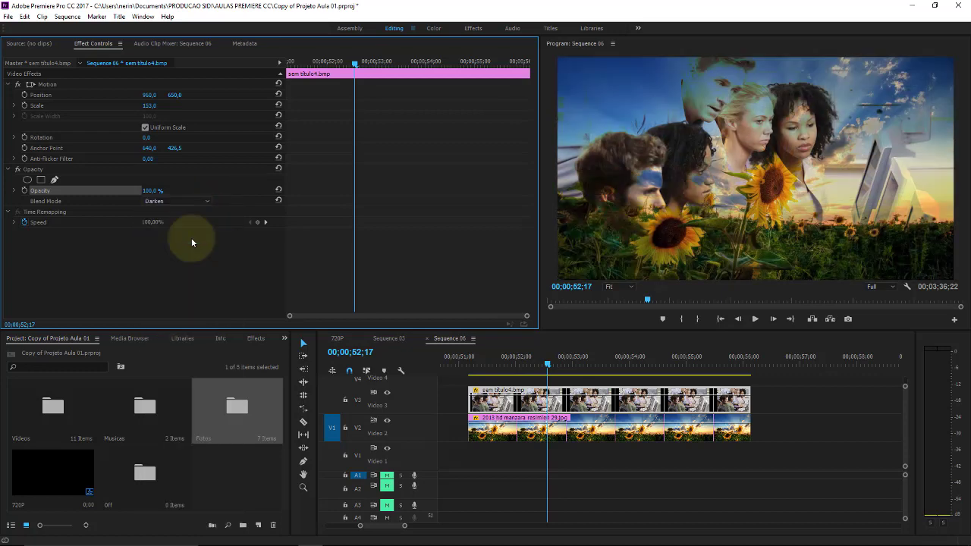
drag(543, 358, 620, 370)
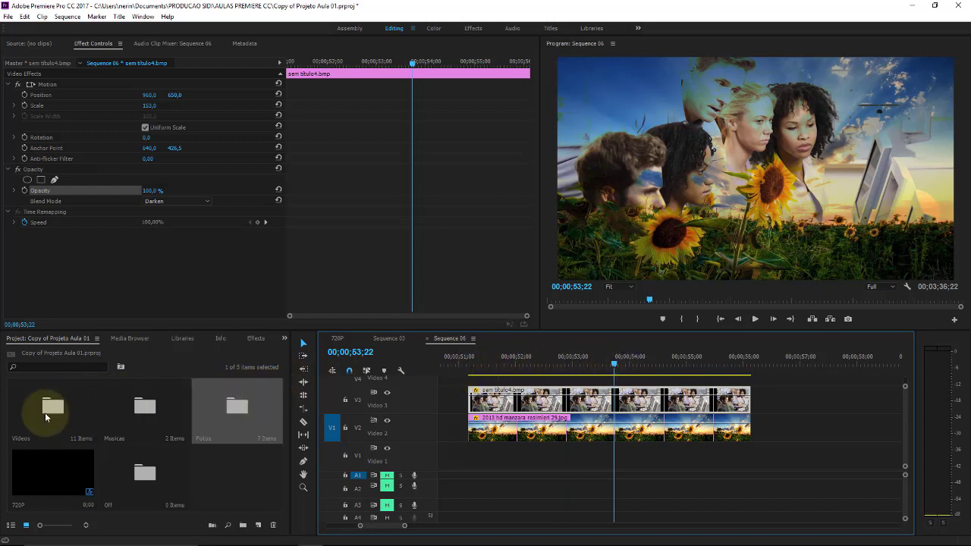
- Place DJI_0003 2.MP4 on V2 and the construction workers clip on V3 above it
double_click(43, 418)
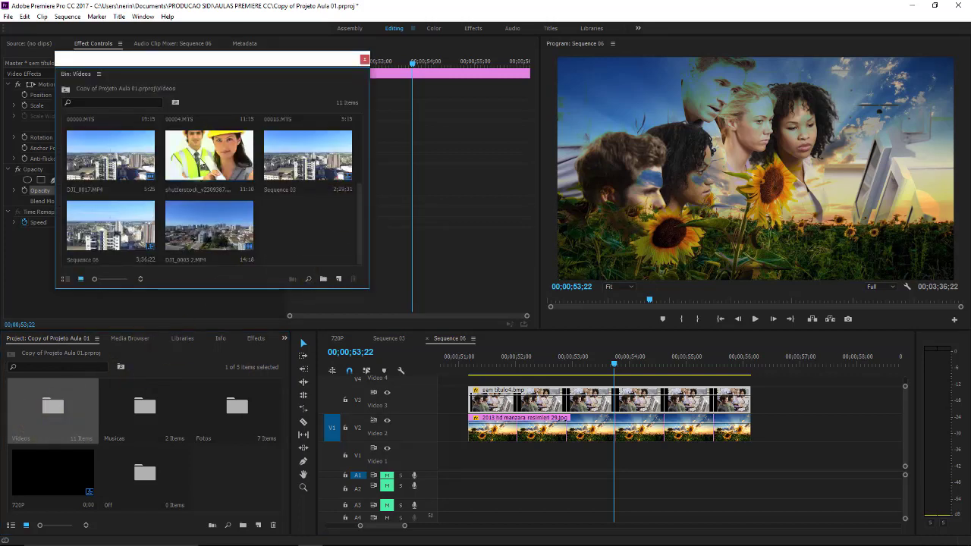
double_click(302, 163)
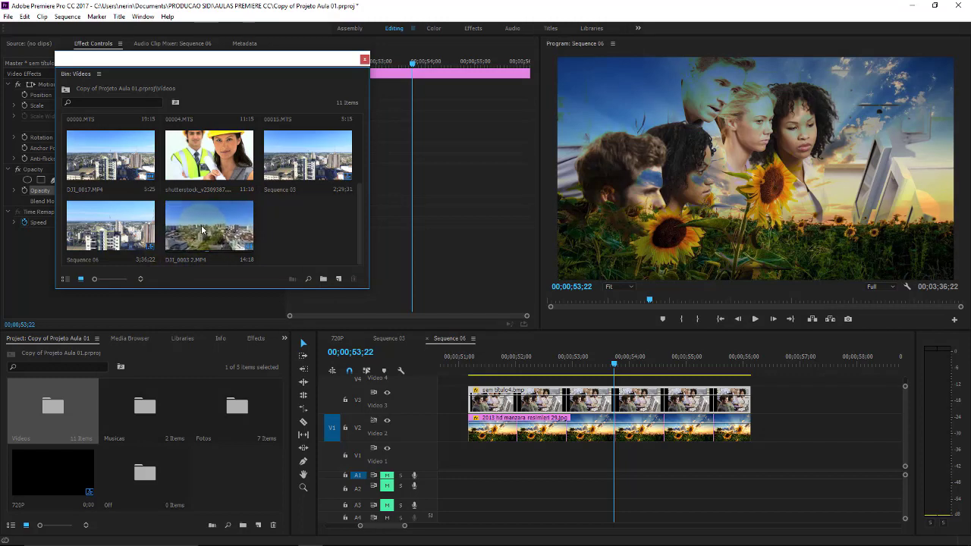
drag(200, 229, 795, 438)
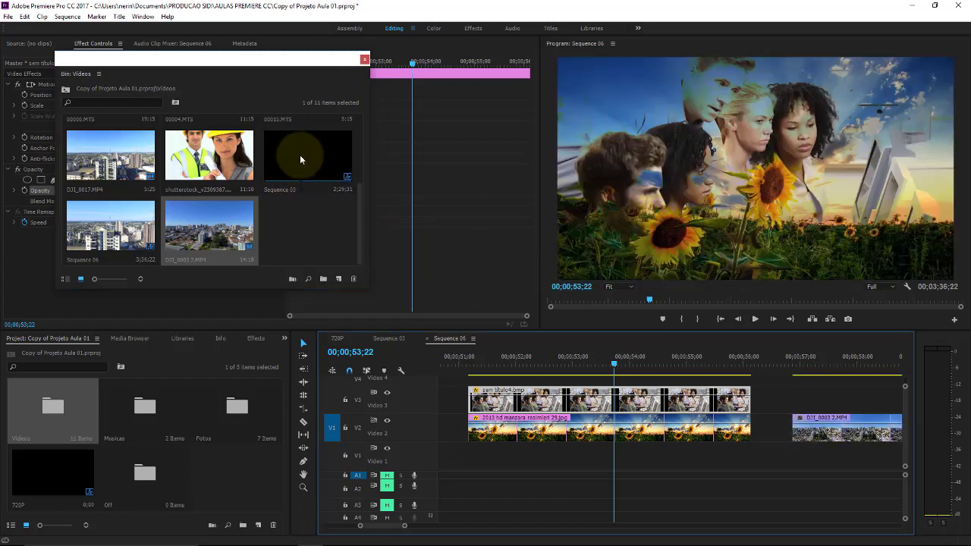
click(209, 156)
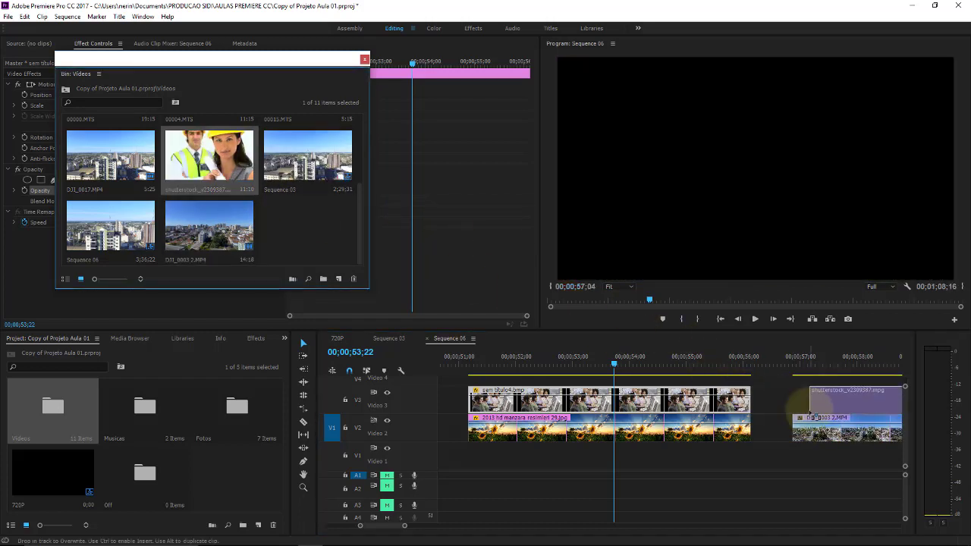
drag(722, 373, 804, 400)
drag(811, 359, 827, 353)
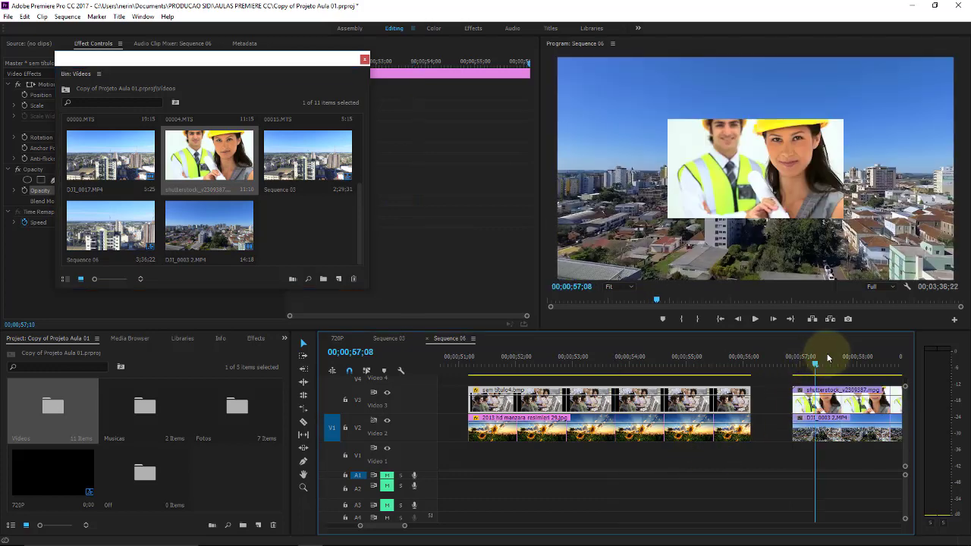
click(848, 402)
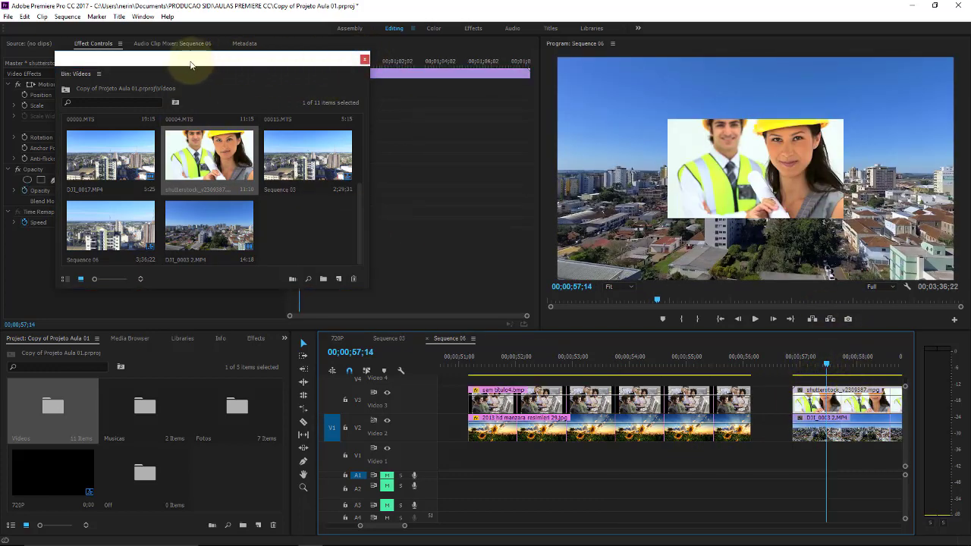
- Scale the construction workers clip to 220 and set its blend mode to Darken
click(365, 59)
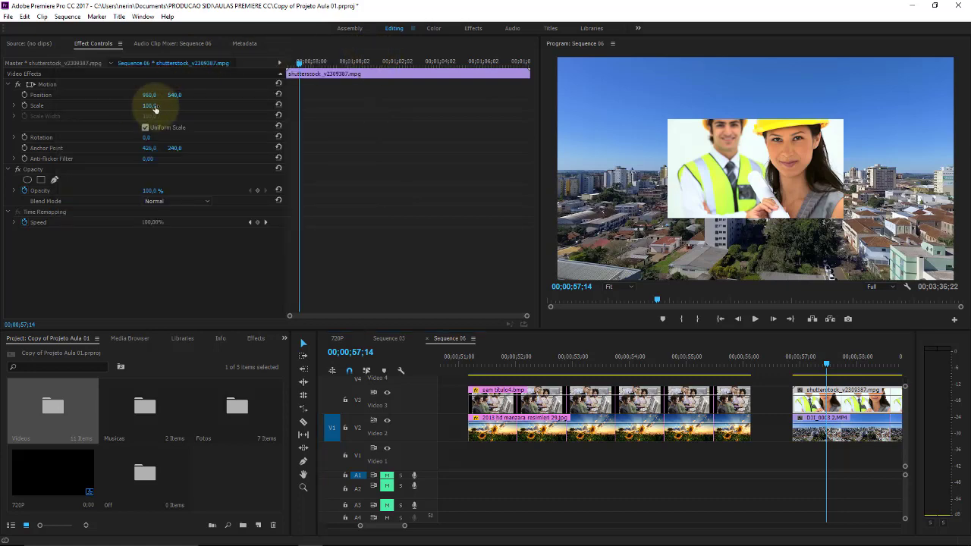
drag(148, 106, 214, 91)
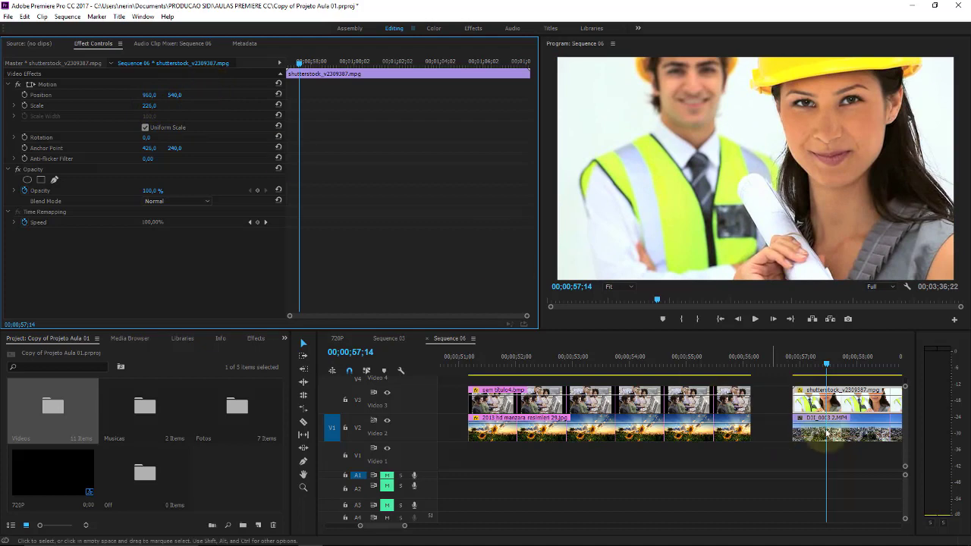
click(188, 202)
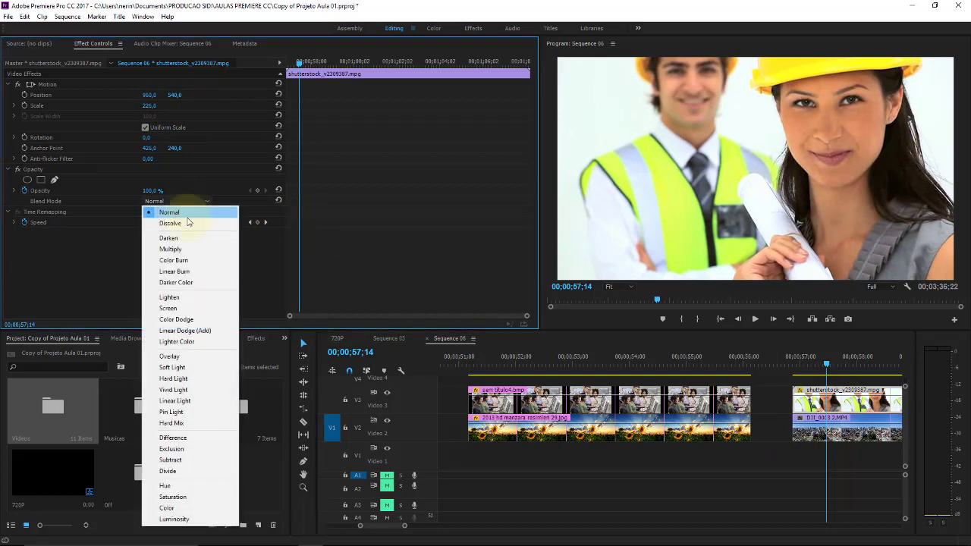
click(188, 238)
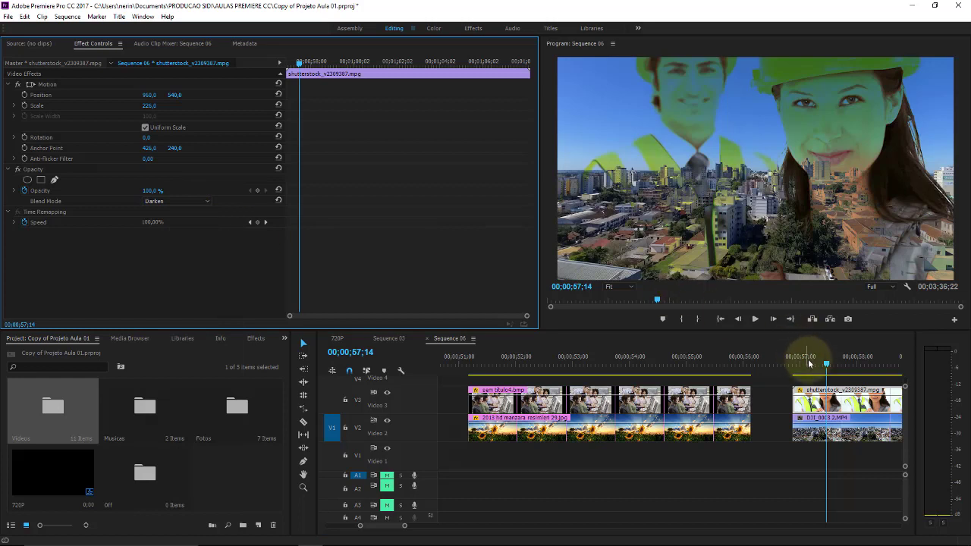
- Scrub the timeline to preview the Darken blend over the city footage
click(820, 366)
drag(829, 368, 835, 370)
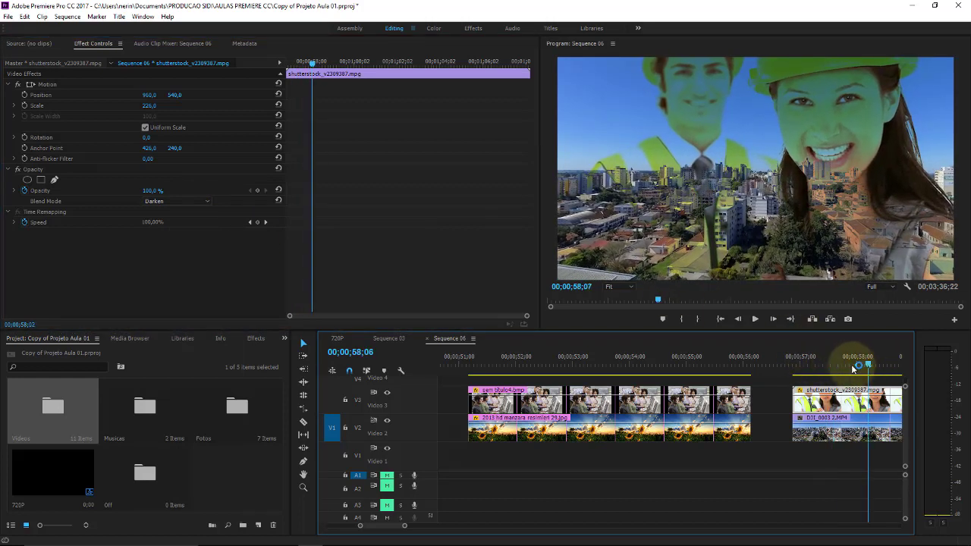
mouse_move(835, 369)
mouse_down()
mouse_move(882, 369)
mouse_move(846, 367)
mouse_move(857, 384)
mouse_up()
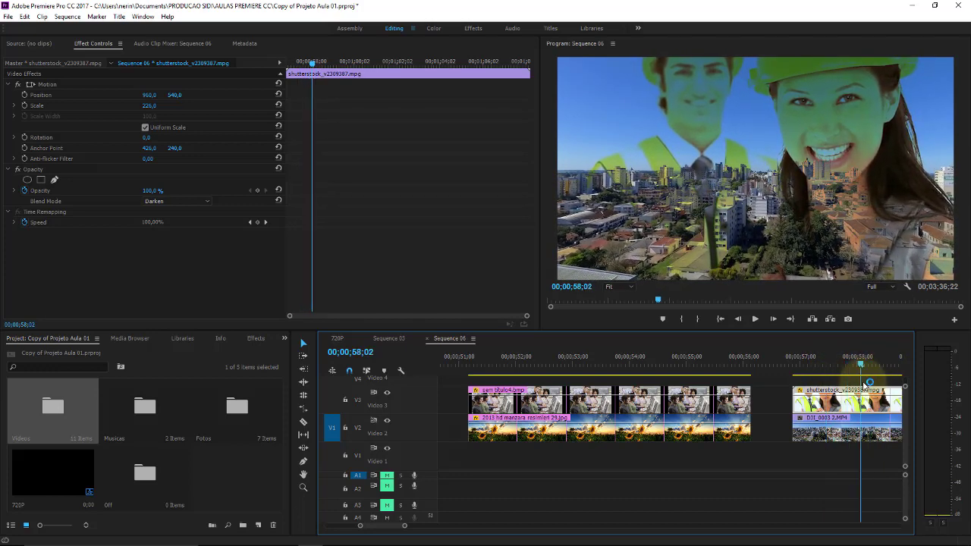
- Try Multiply, then Color Burn on the workers clip, scrubbing to preview each
click(198, 203)
click(199, 246)
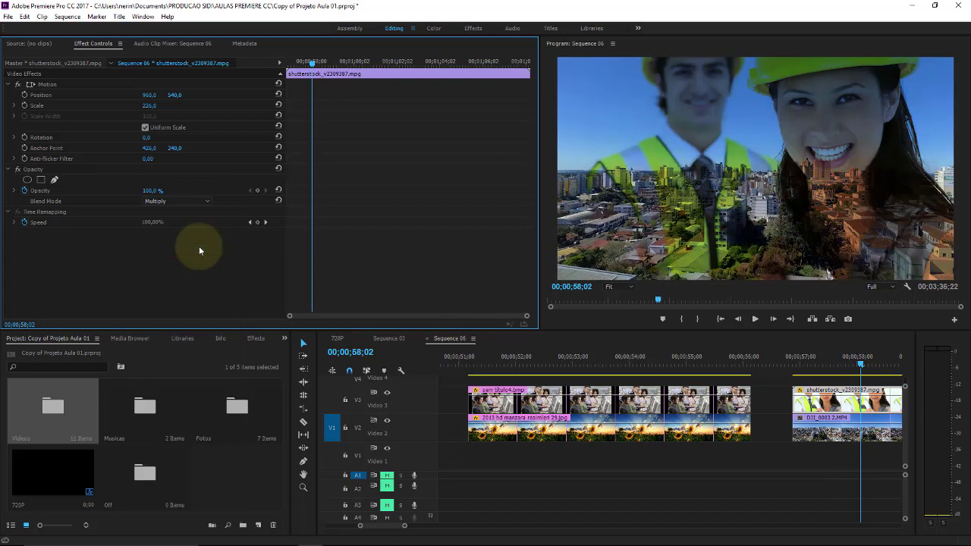
drag(810, 349, 849, 357)
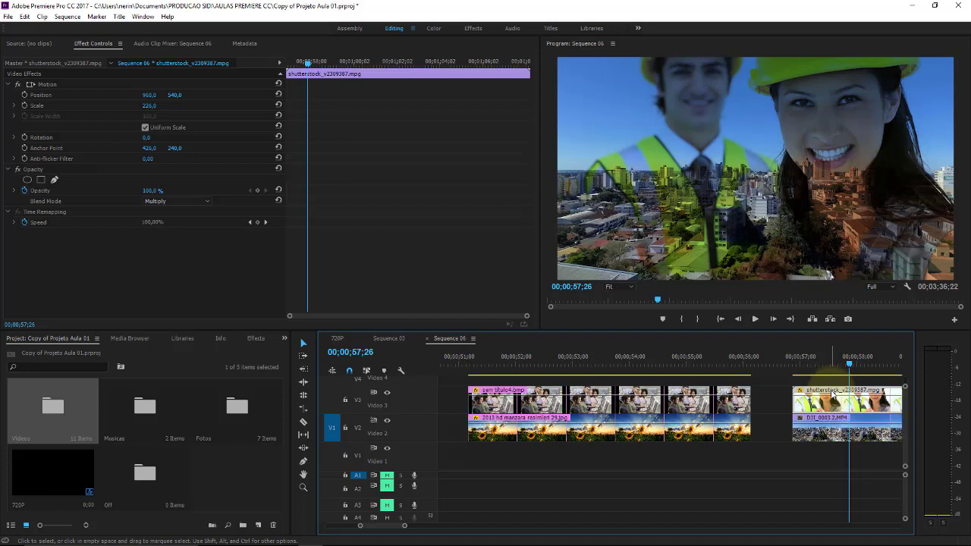
click(209, 201)
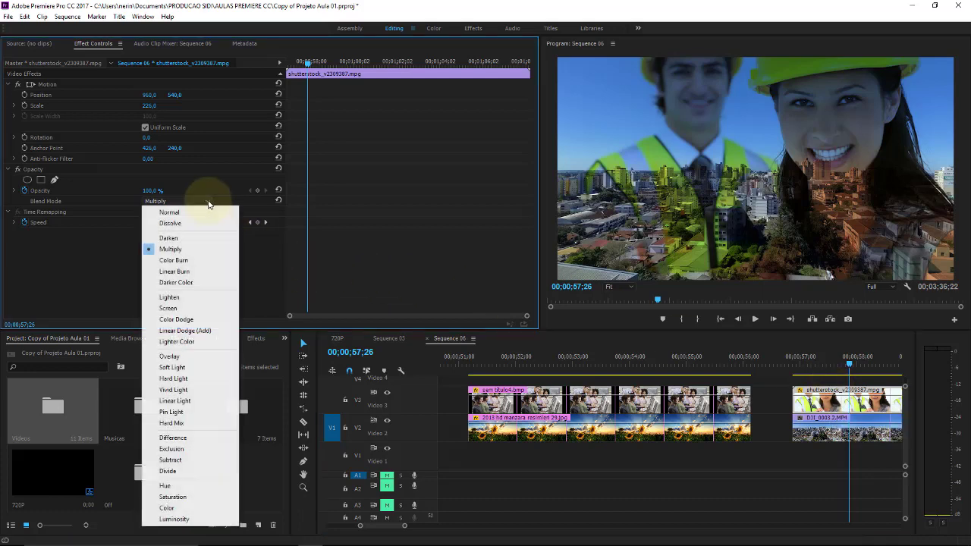
click(203, 261)
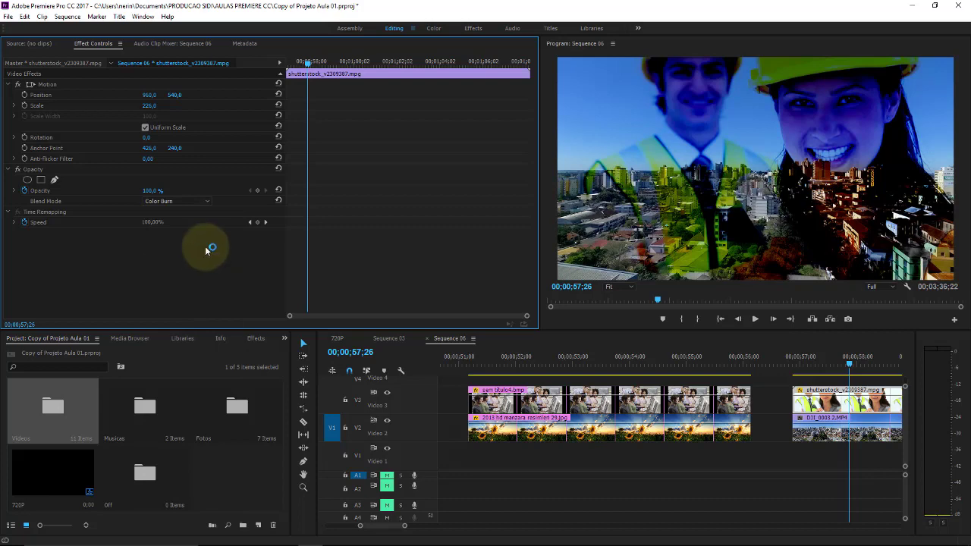
click(818, 365)
drag(819, 367, 827, 367)
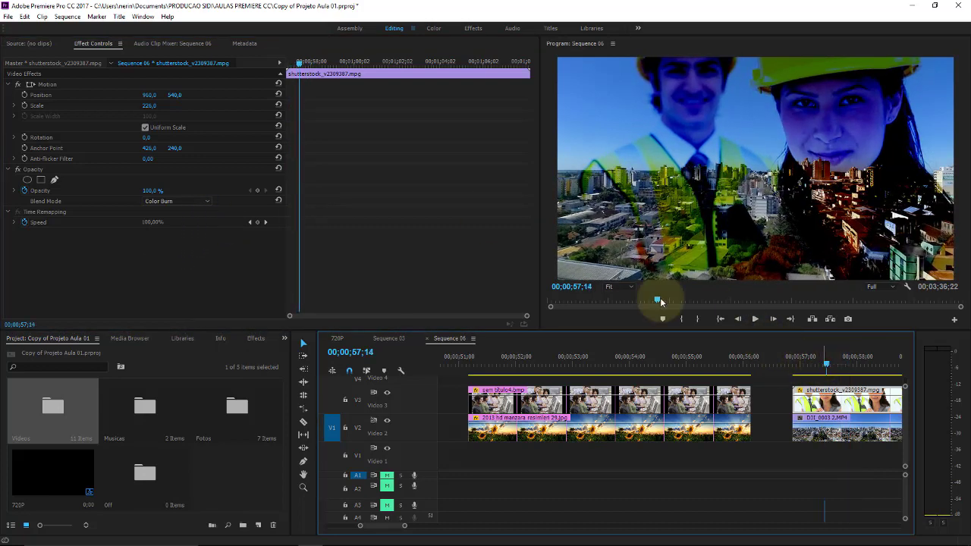
- Try Linear Burn, then Darker Color, previewing each blend over the city footage
click(203, 202)
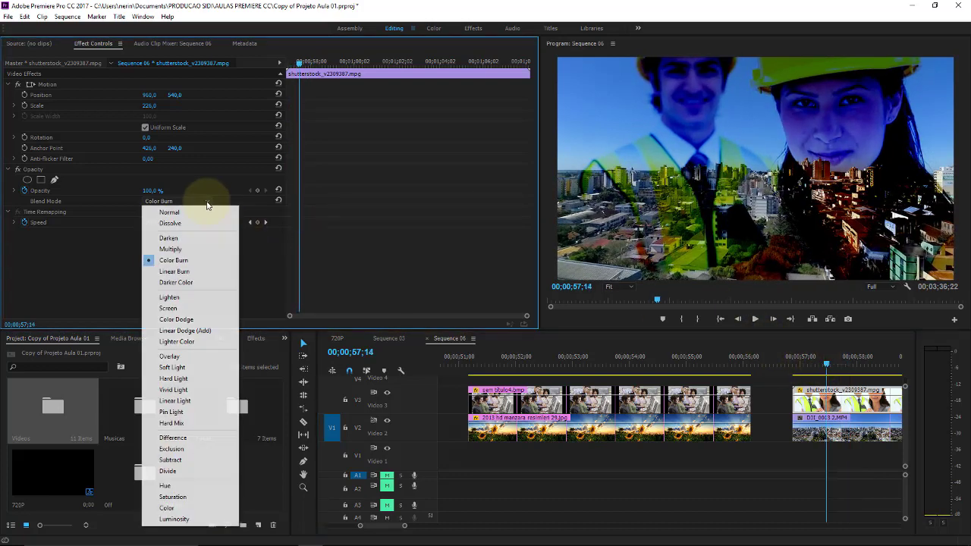
click(185, 272)
drag(821, 371, 857, 359)
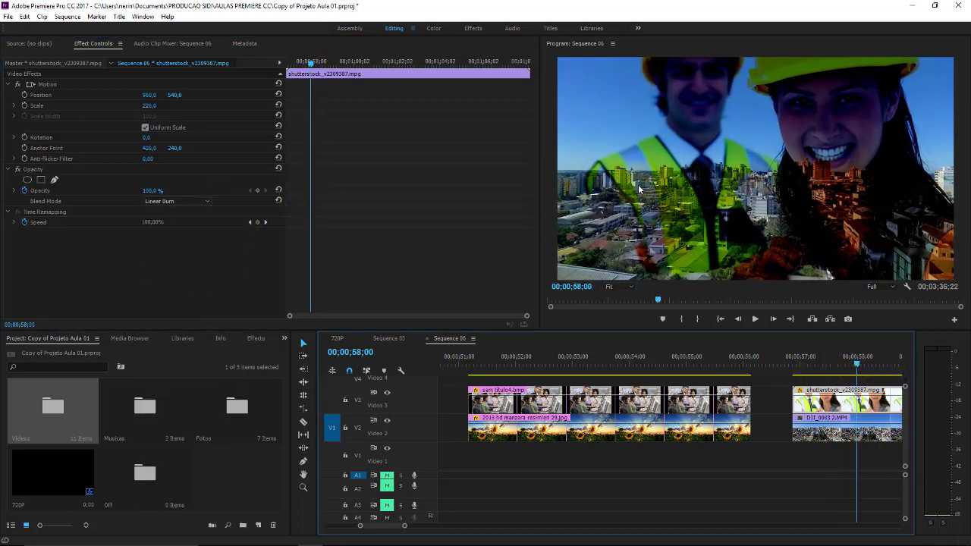
click(205, 200)
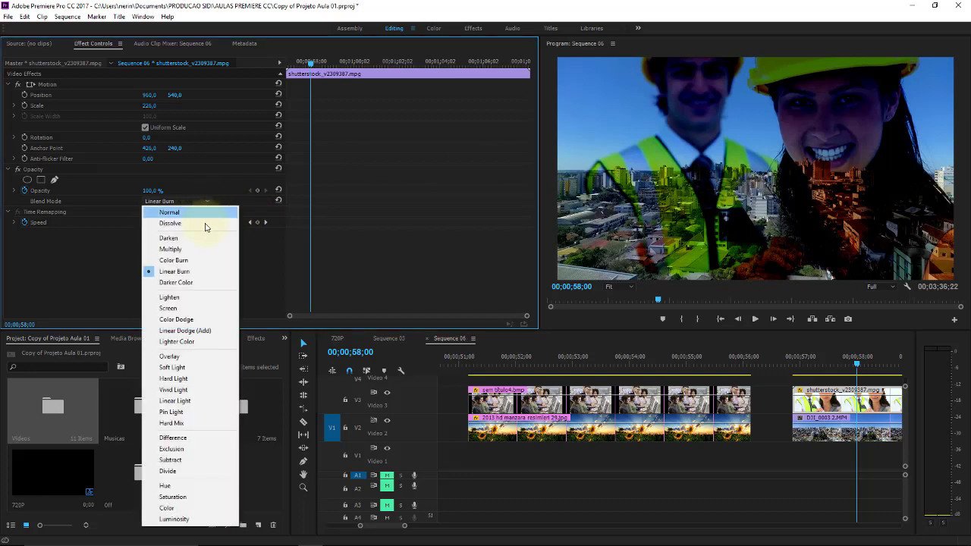
click(201, 282)
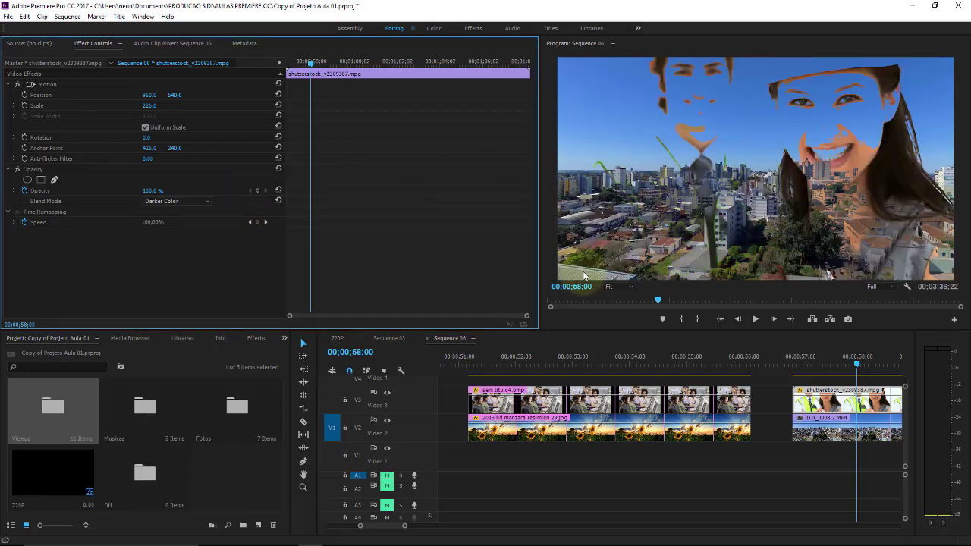
drag(854, 356, 823, 356)
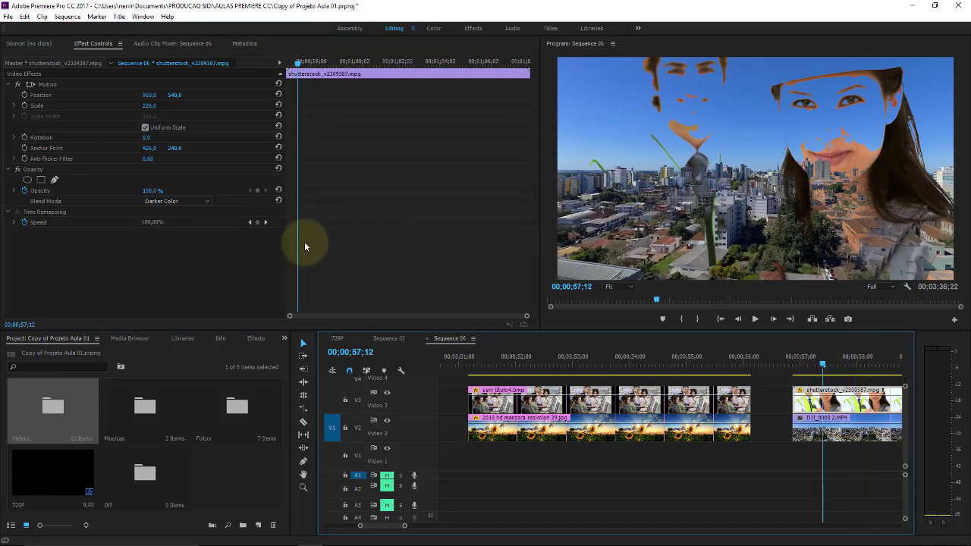
click(199, 201)
- Blend the workers clip in Lighten and step through frames to preview it
click(203, 297)
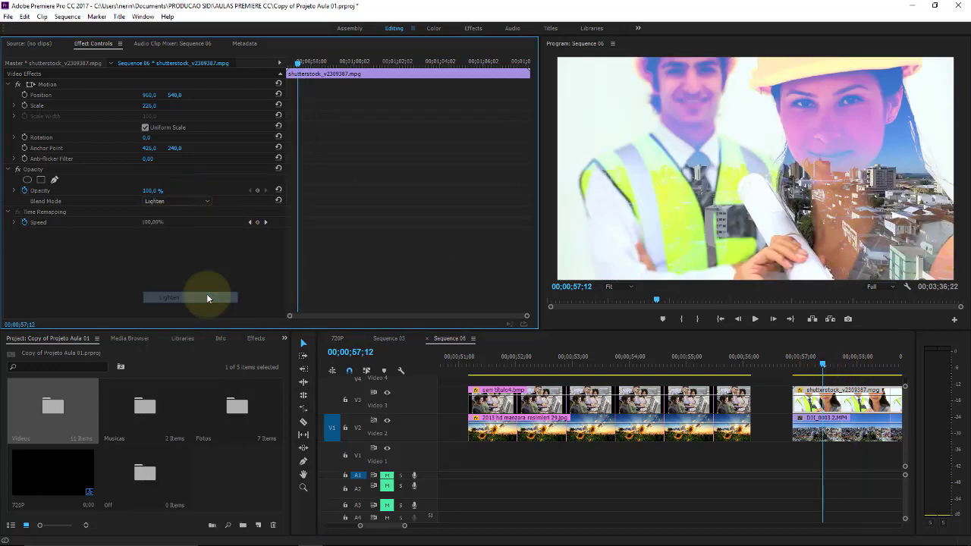
drag(823, 366, 841, 364)
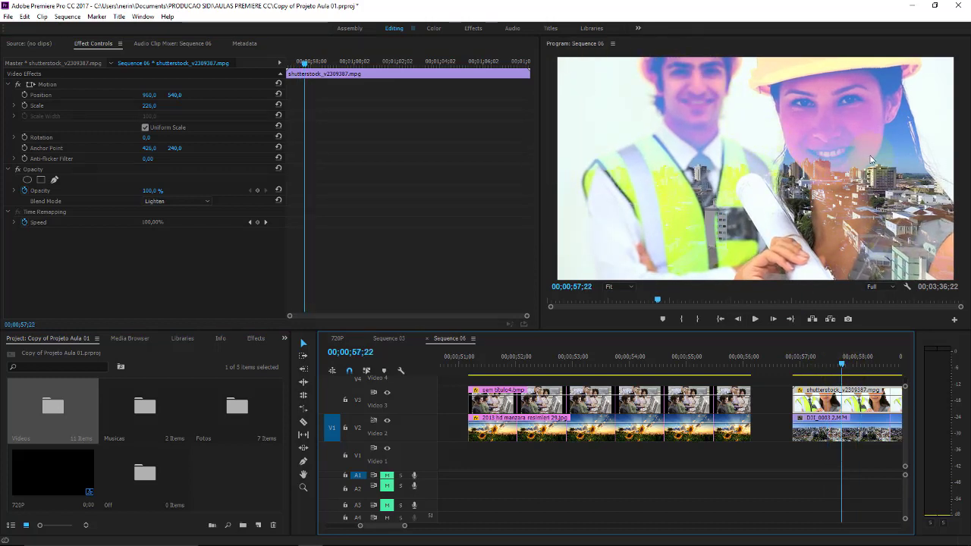
click(850, 366)
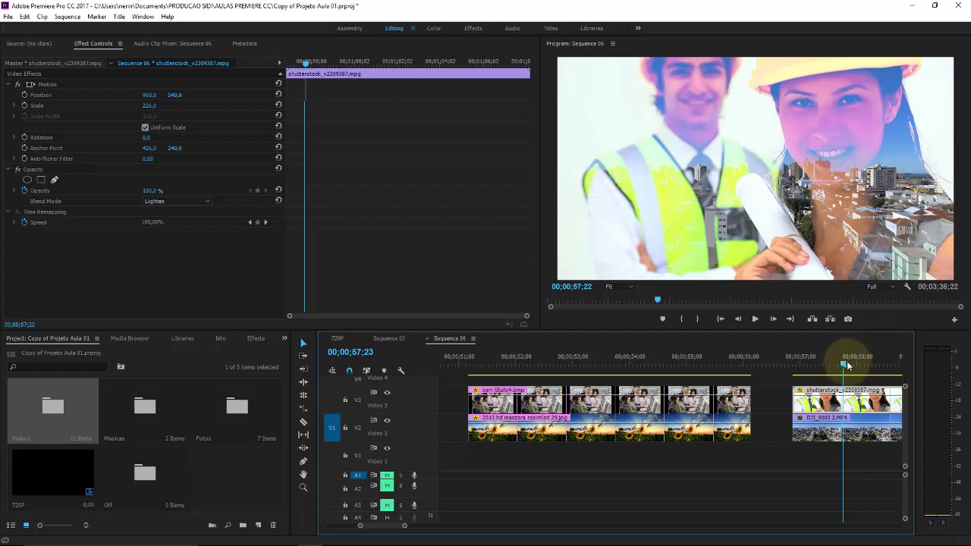
key(Right)
key(Right)
key(Right)
key(Right)
key(Right)
key(Right)
key(Right)
key(Right)
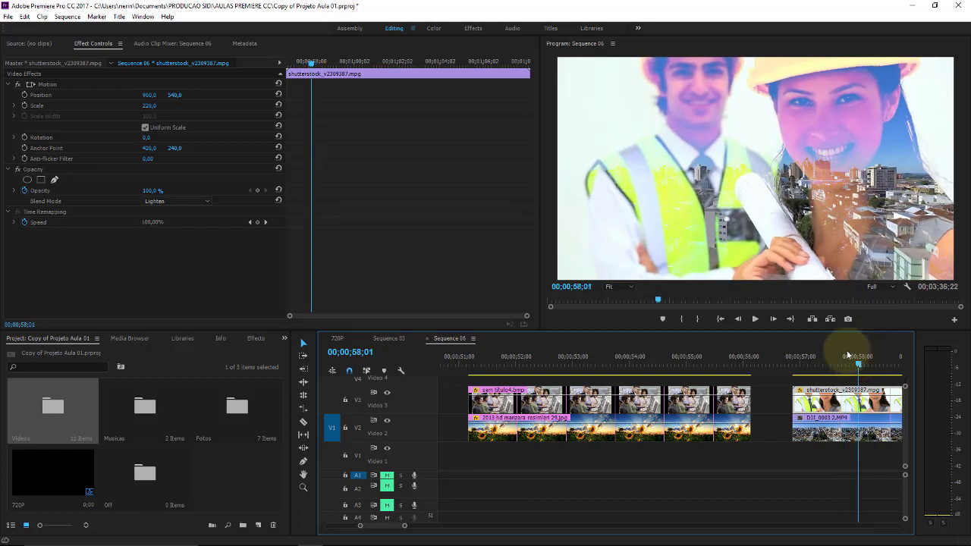
- Try Screen, then Color Dodge on the workers clip, scrubbing to preview each
click(201, 201)
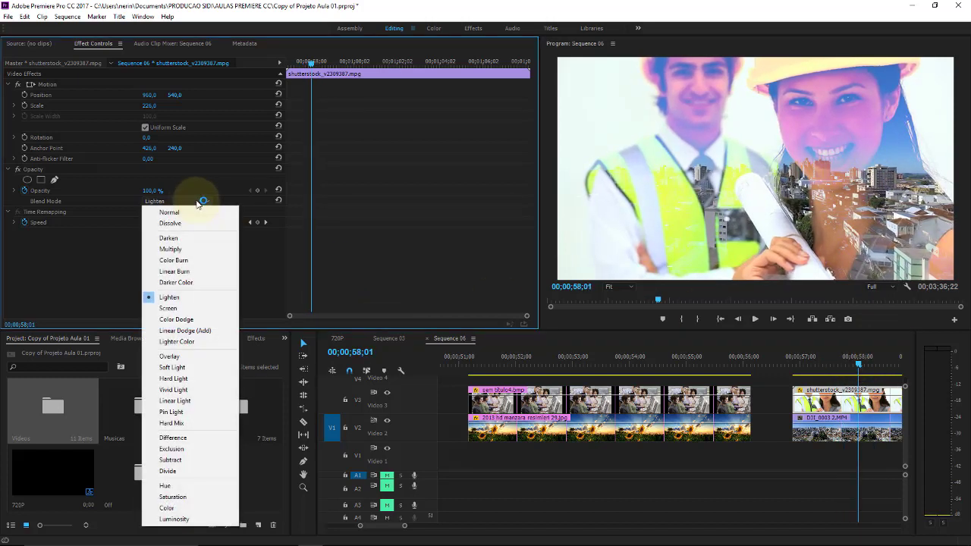
click(195, 309)
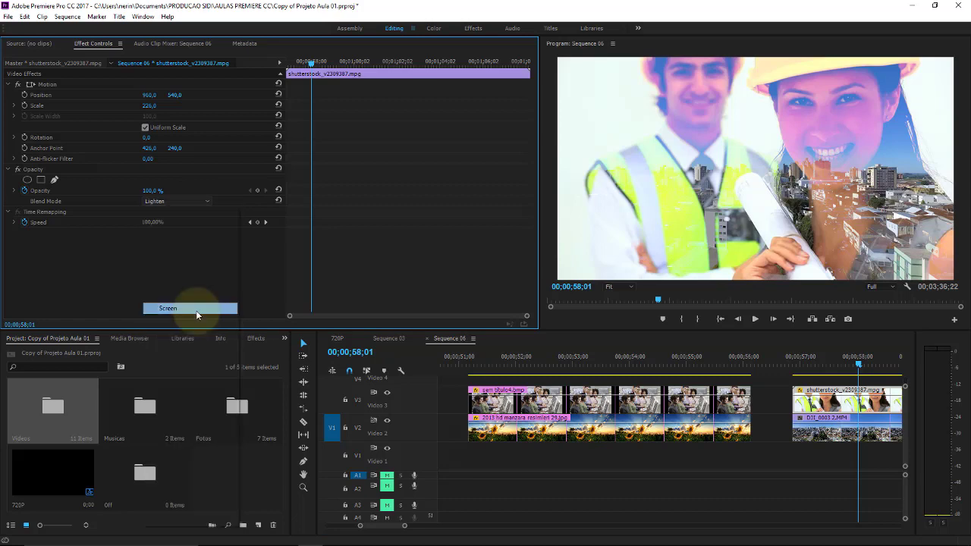
drag(818, 358, 841, 358)
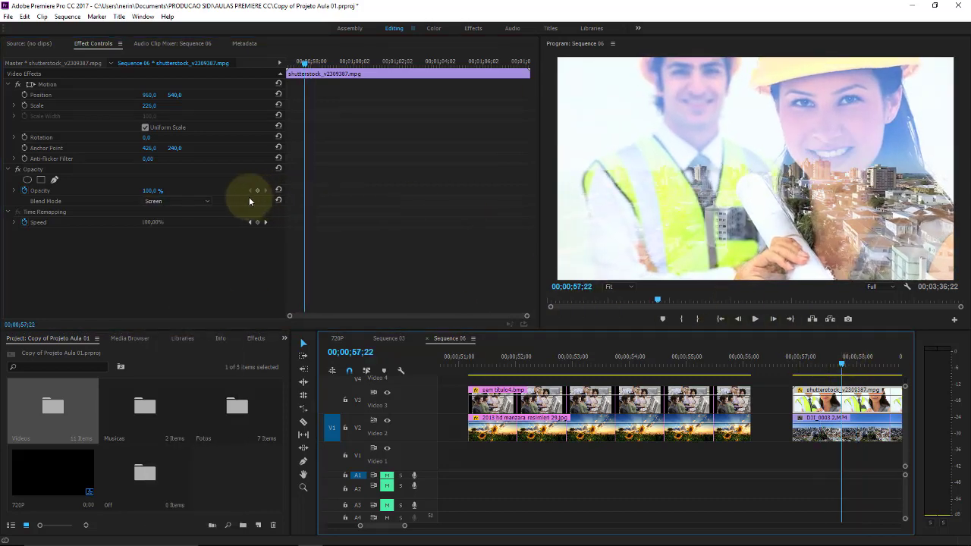
click(202, 201)
click(202, 320)
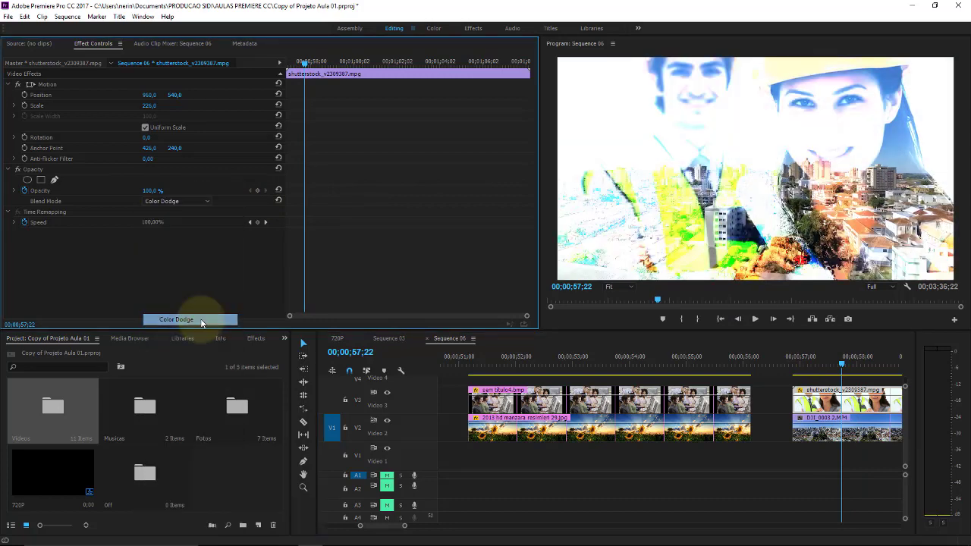
drag(826, 366, 860, 357)
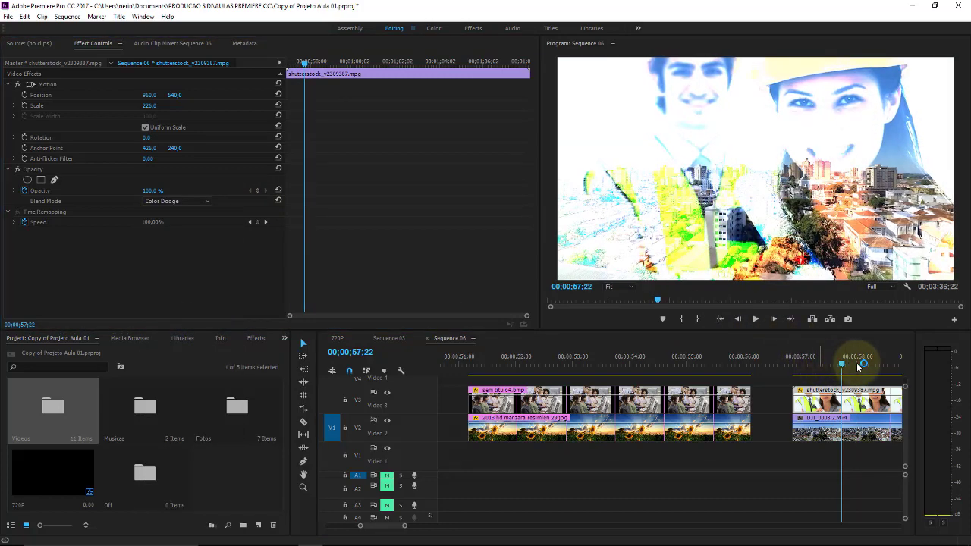
- Try Linear Dodge (Add), then Lighter Color, previewing each over the city footage
click(202, 201)
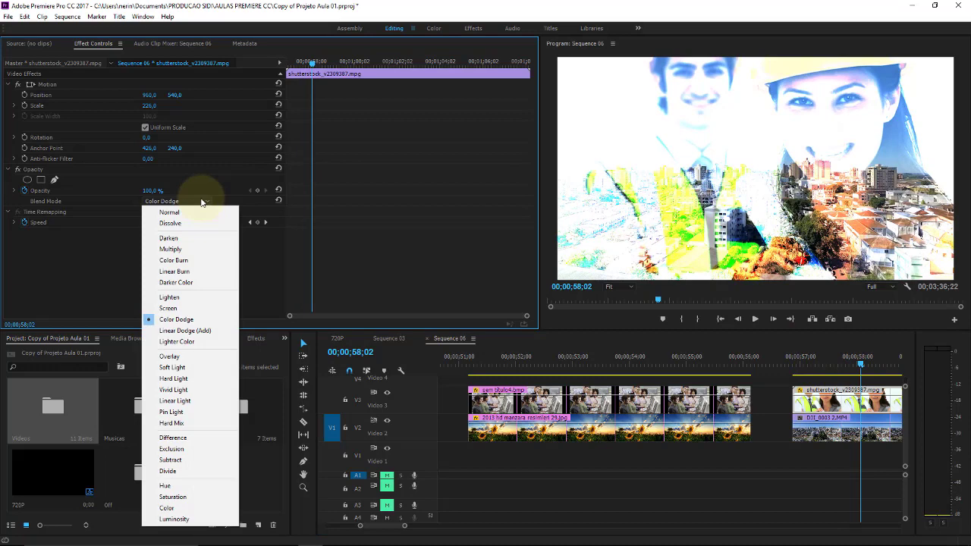
click(209, 332)
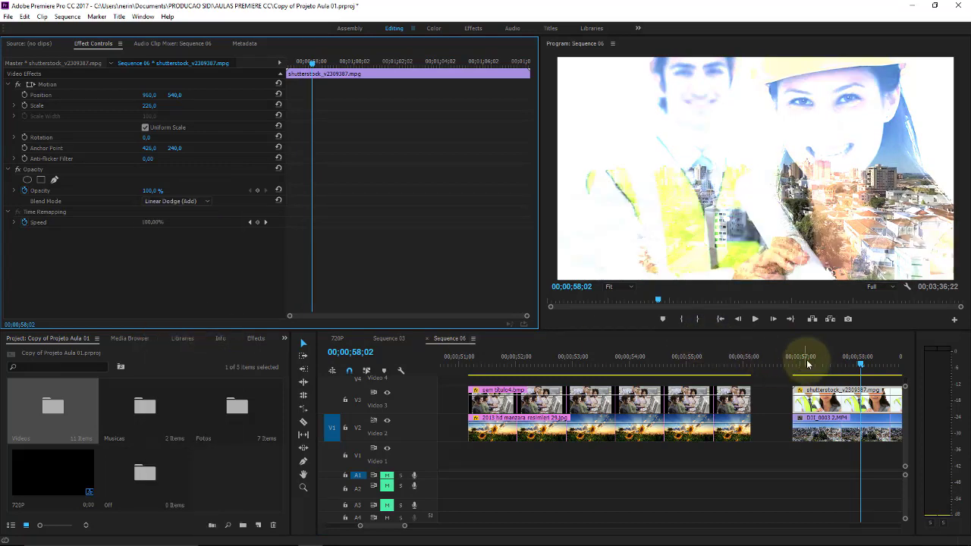
drag(807, 358, 835, 363)
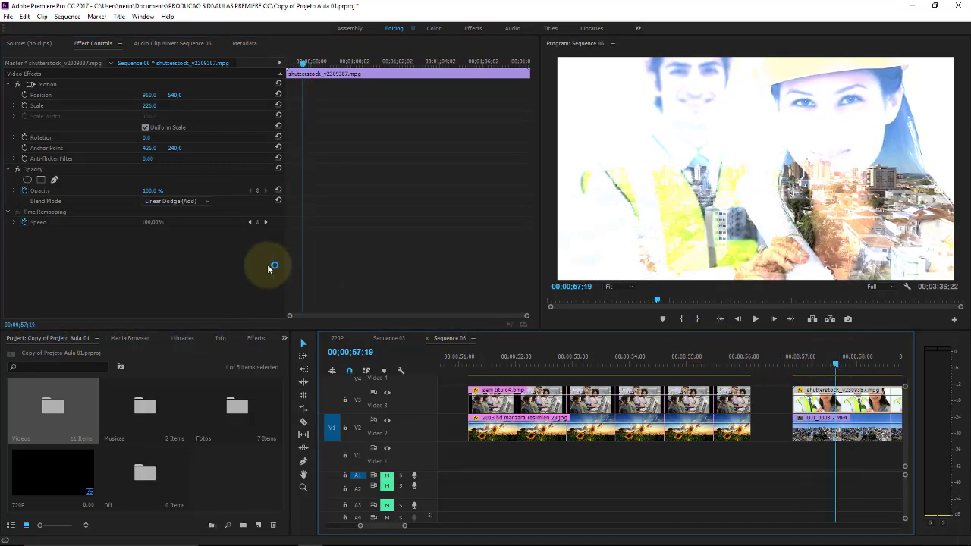
click(197, 202)
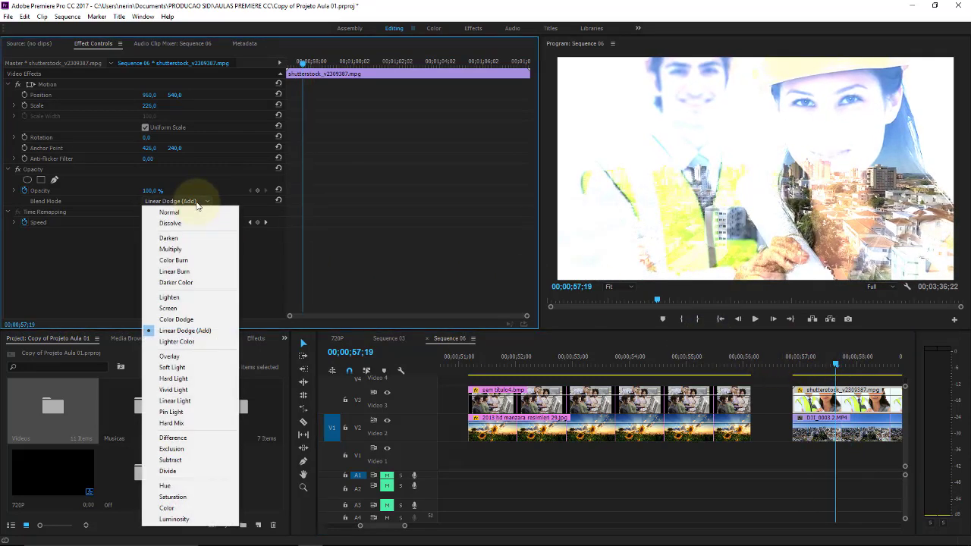
click(215, 344)
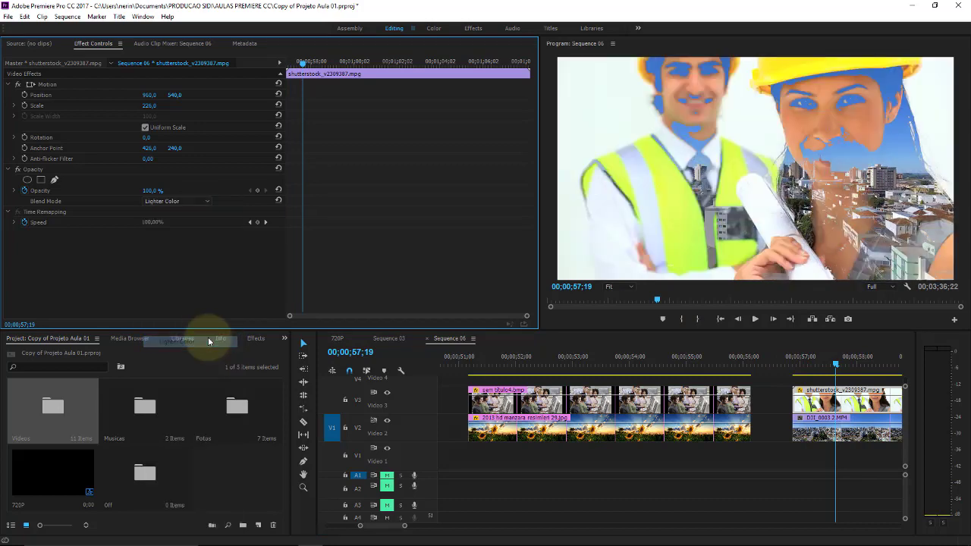
click(856, 364)
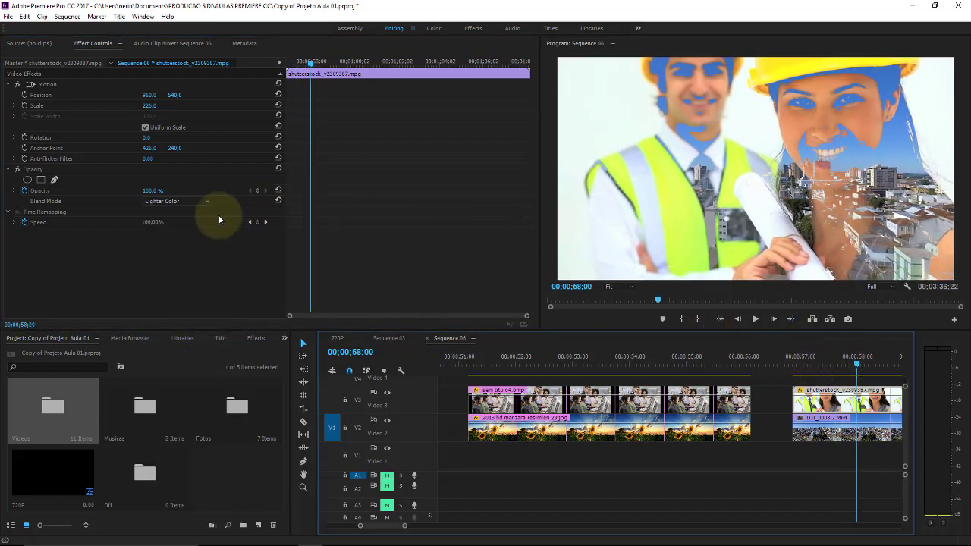
click(192, 201)
- Blend the workers clip in Overlay and scrub the timeline to preview it
click(196, 356)
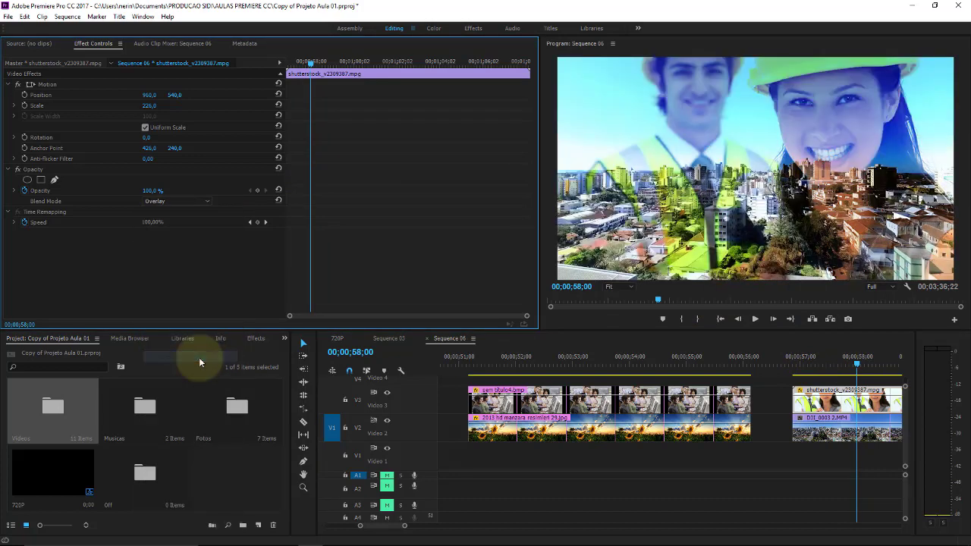
drag(806, 362, 860, 365)
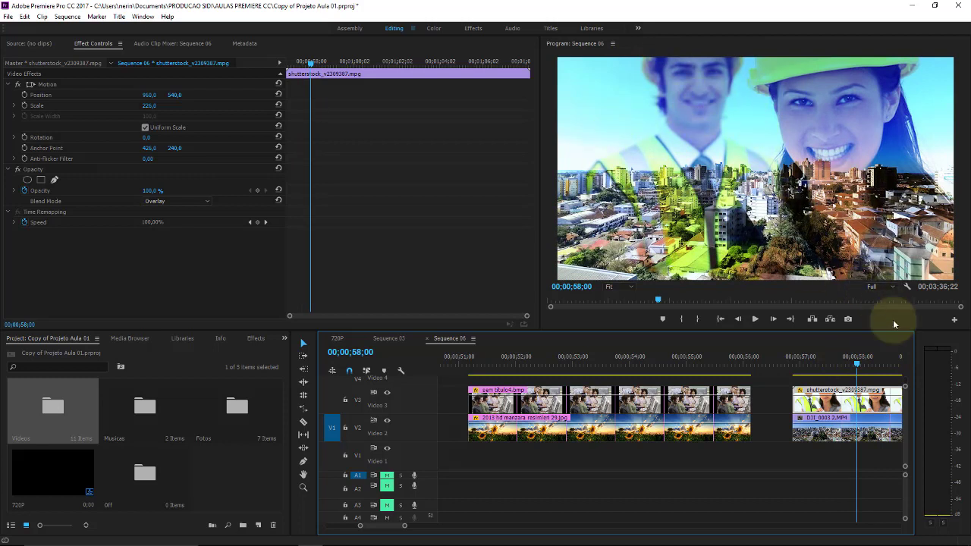
click(838, 357)
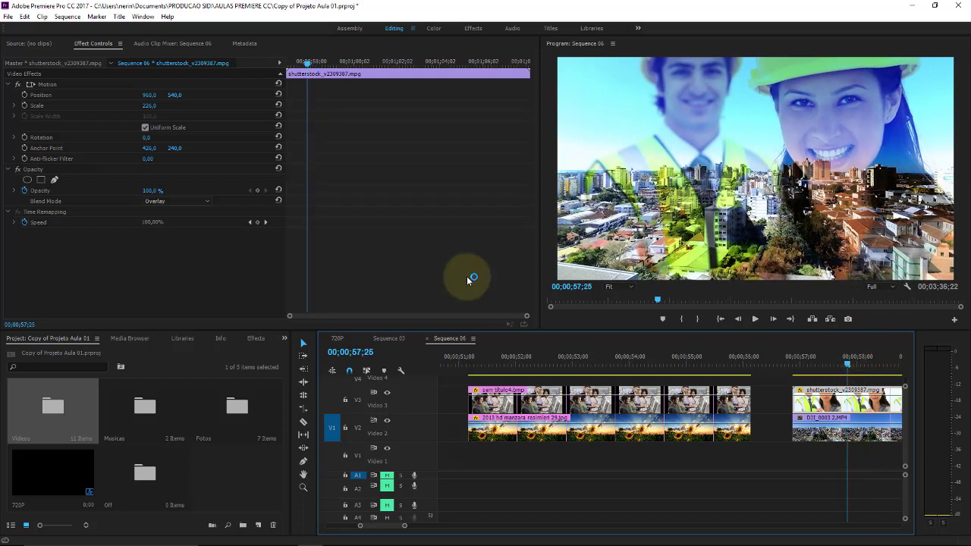
- Try Soft Light, then Hard Light, previewing a few frames later
click(192, 202)
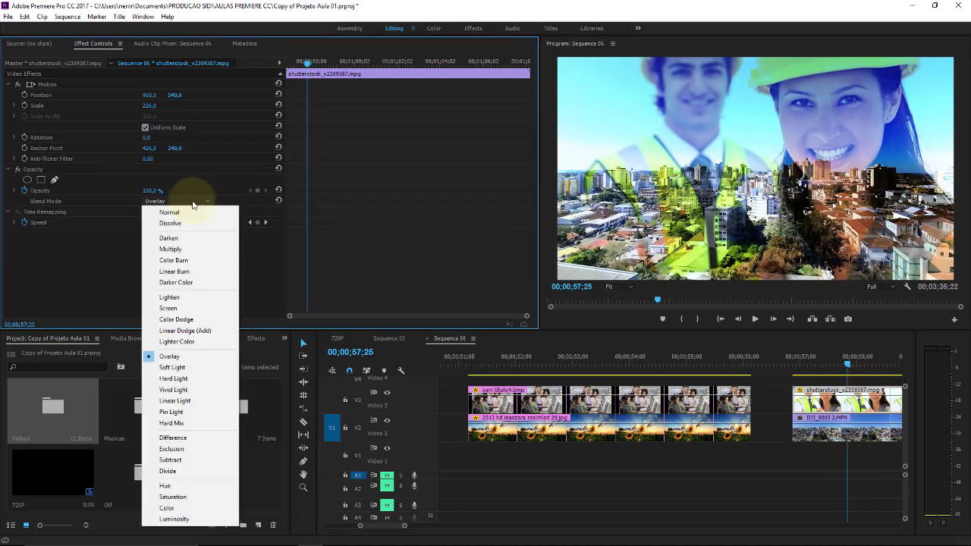
click(199, 367)
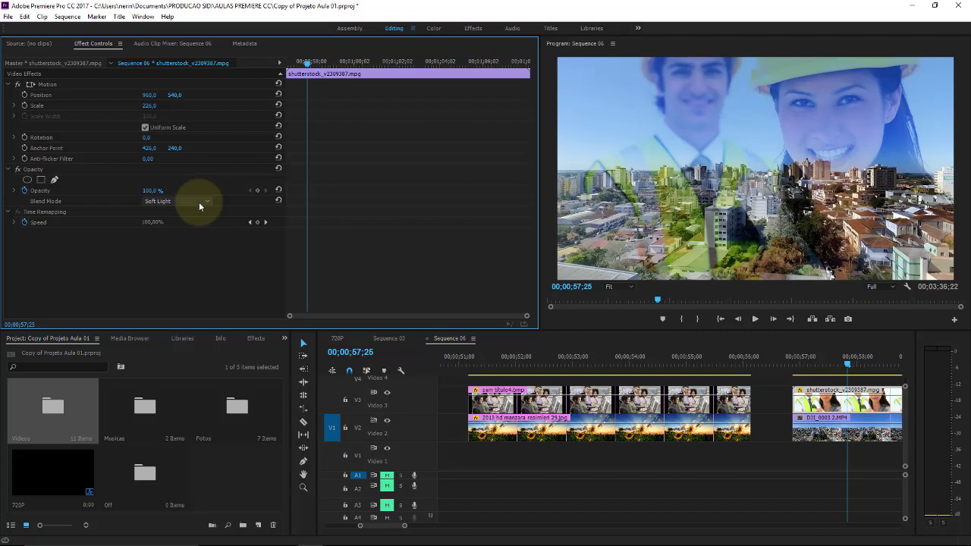
click(199, 201)
click(186, 379)
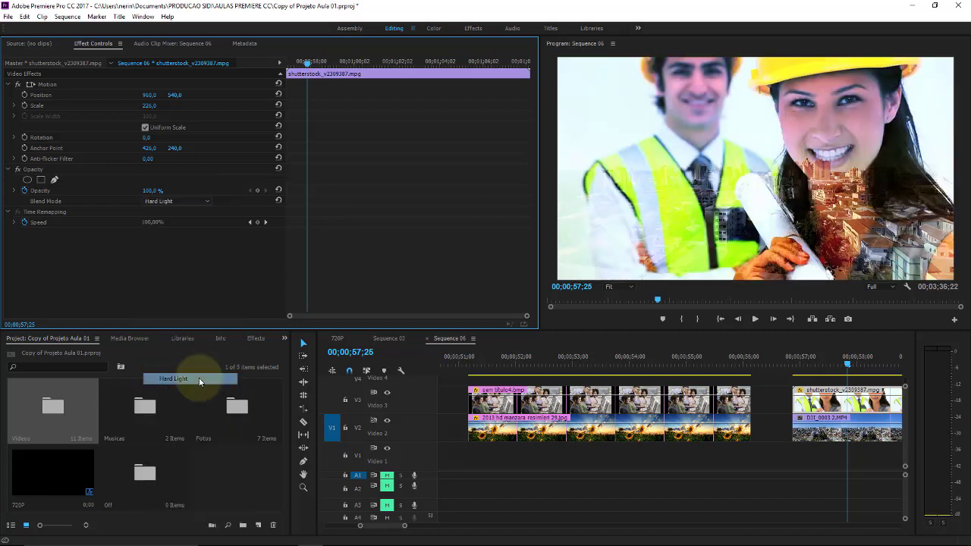
drag(812, 357, 860, 358)
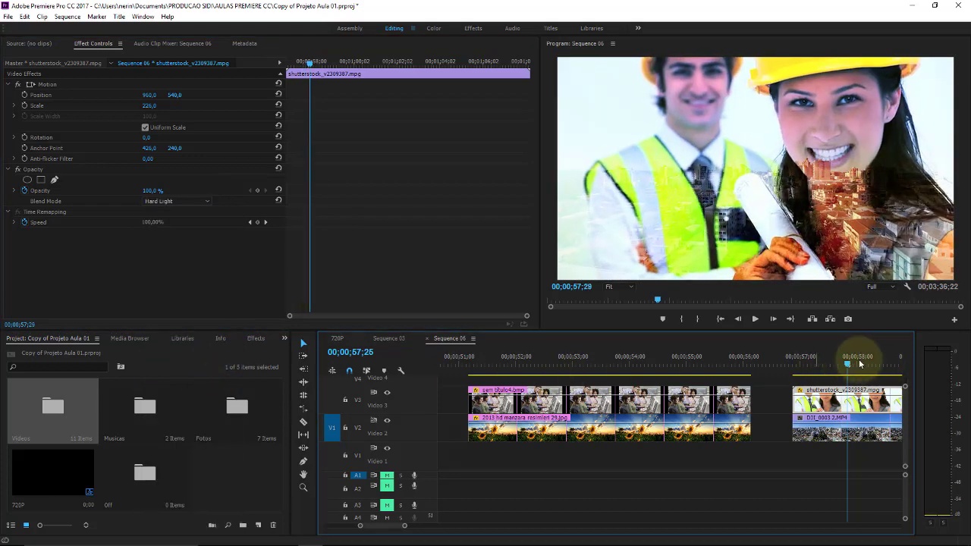
- Try Vivid Light and Linear Light, scrubbing the preview back and forth
click(208, 202)
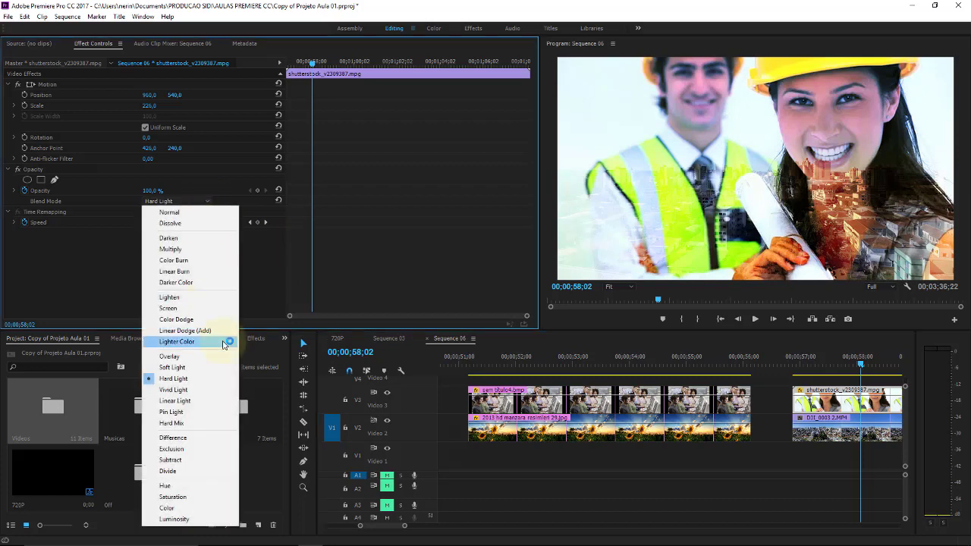
click(200, 389)
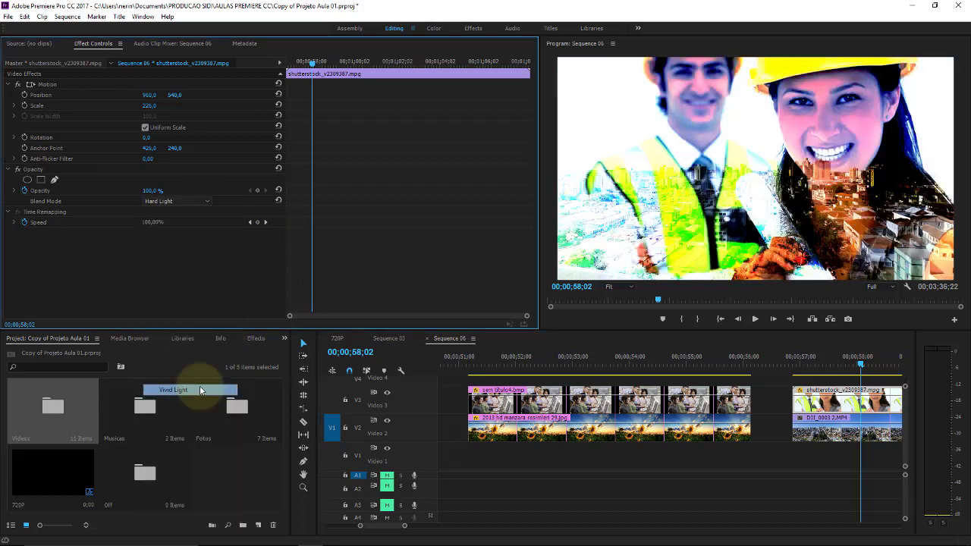
click(858, 356)
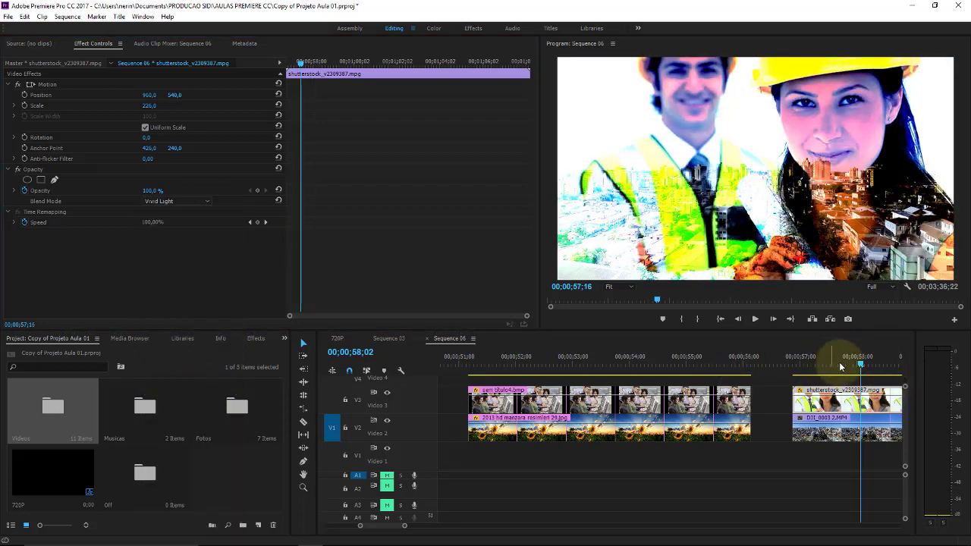
click(185, 203)
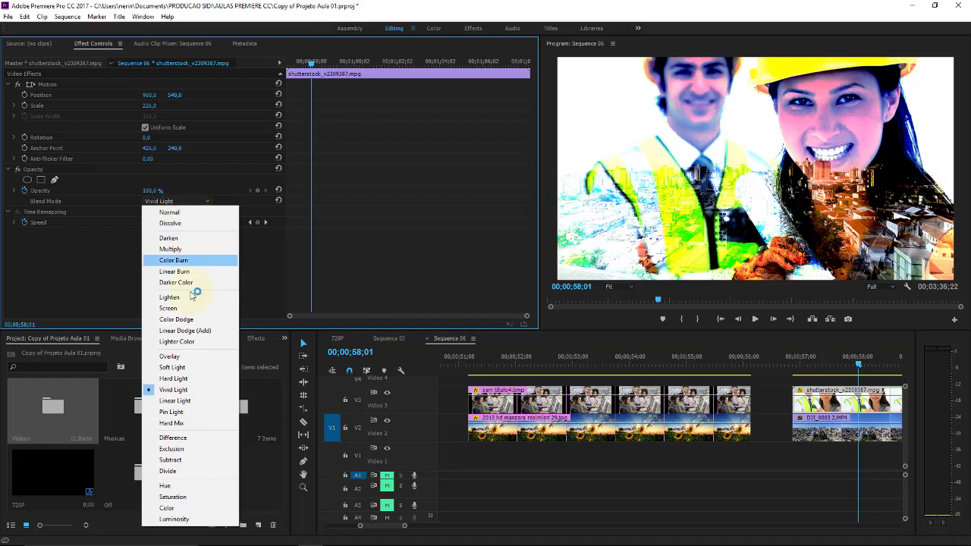
click(188, 402)
mouse_move(819, 358)
mouse_down()
mouse_move(830, 367)
mouse_move(868, 359)
mouse_up()
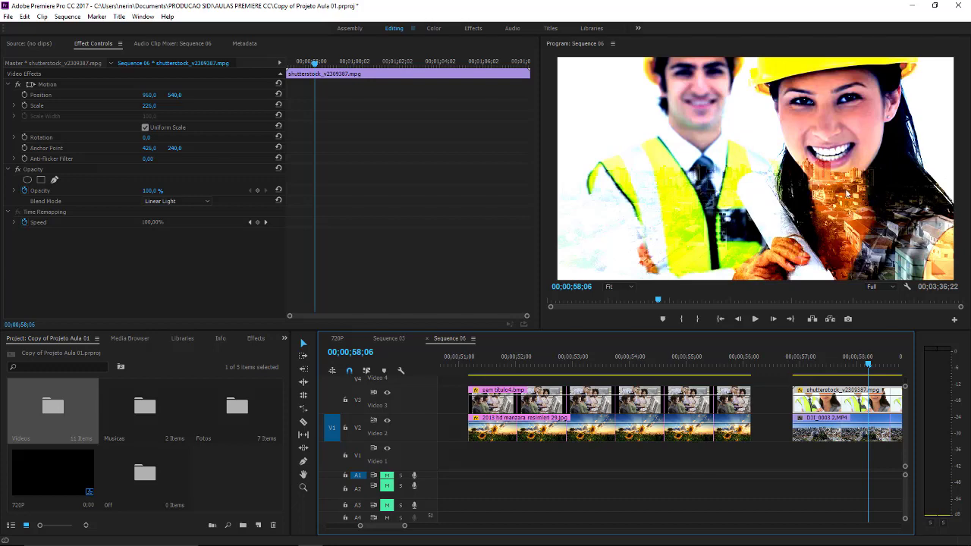
drag(856, 357, 841, 360)
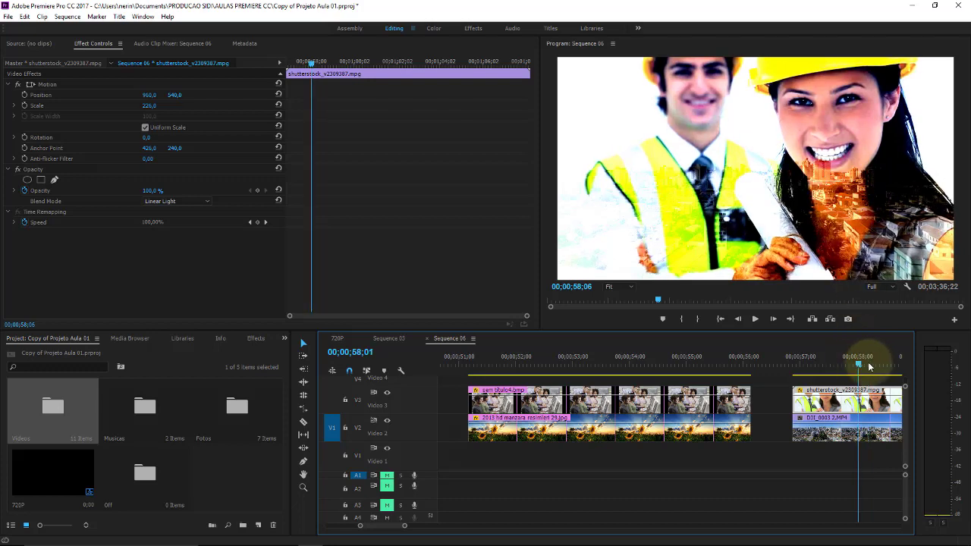
- Step through Pin Light and Hard Mix, ending on Difference
click(206, 201)
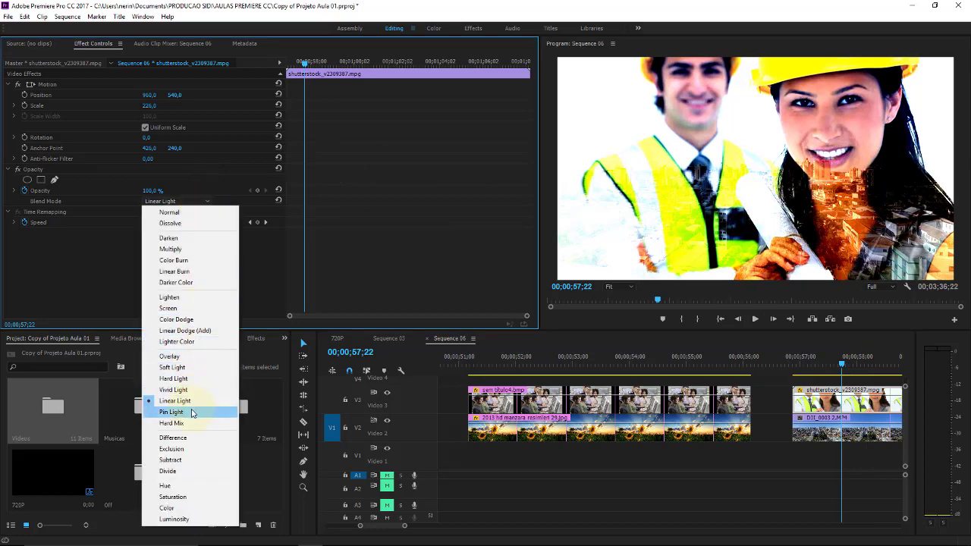
click(192, 413)
click(185, 200)
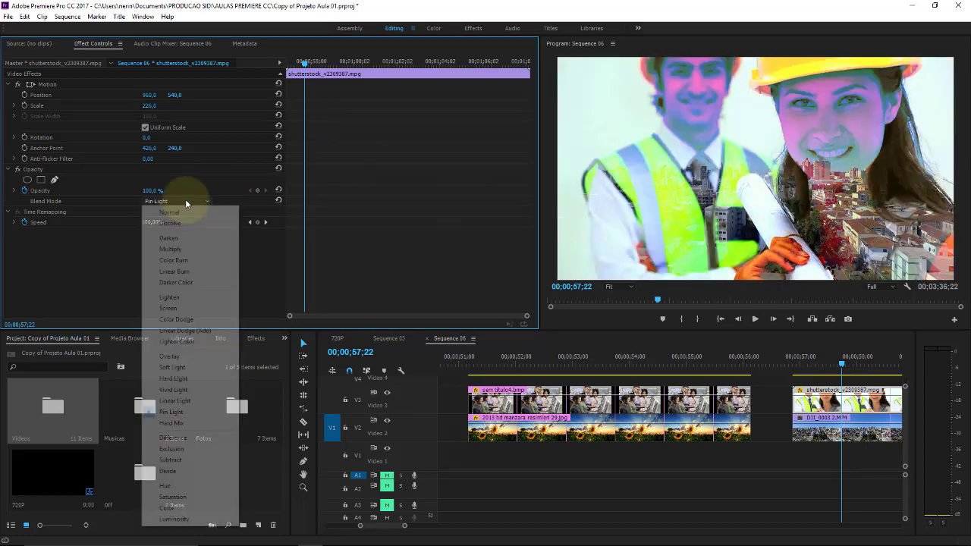
click(194, 423)
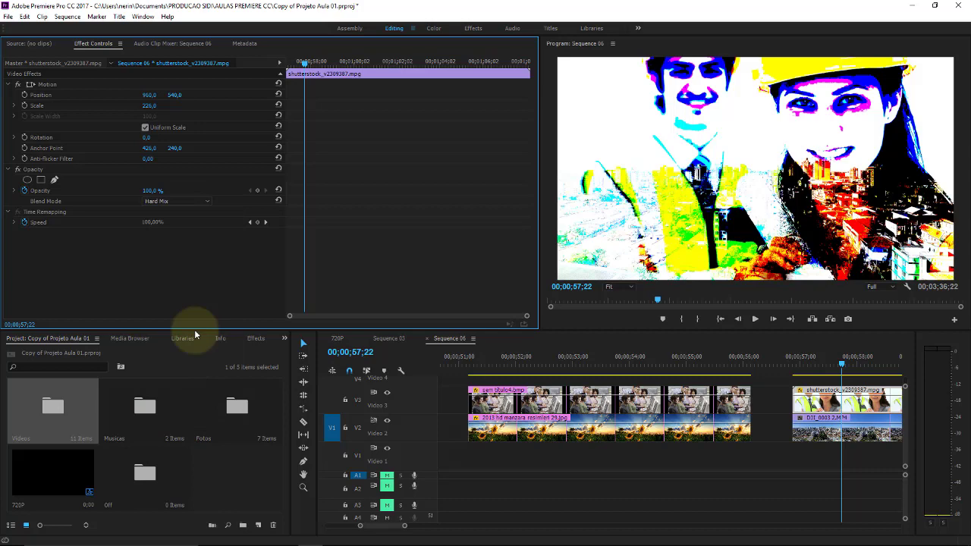
click(194, 202)
click(194, 438)
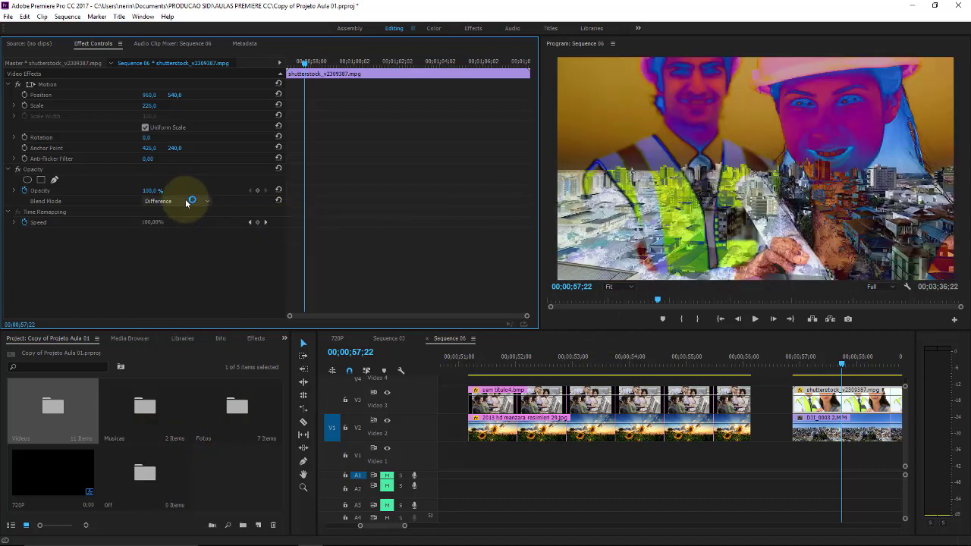
- Try Exclusion, Subtract and Divide on the workers clip
click(187, 202)
click(188, 448)
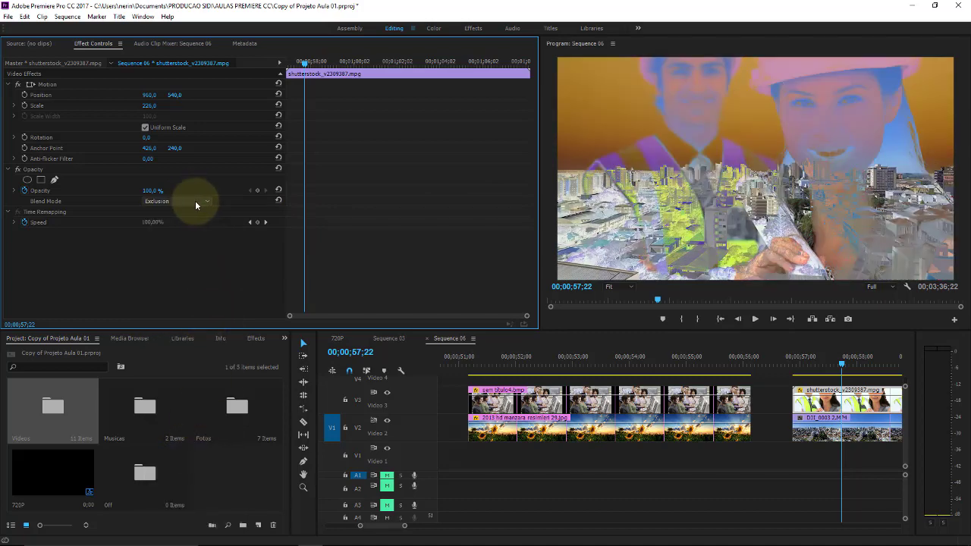
click(195, 200)
click(166, 462)
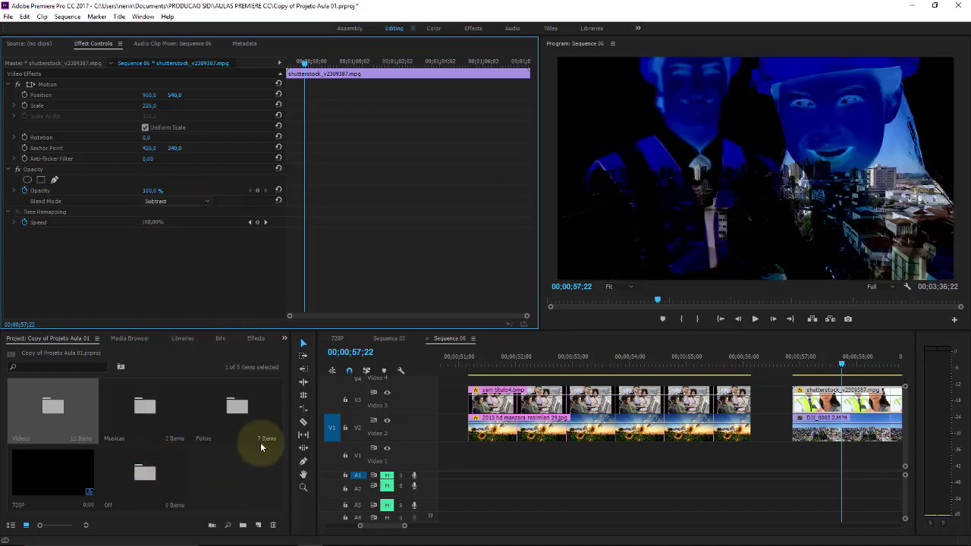
click(169, 205)
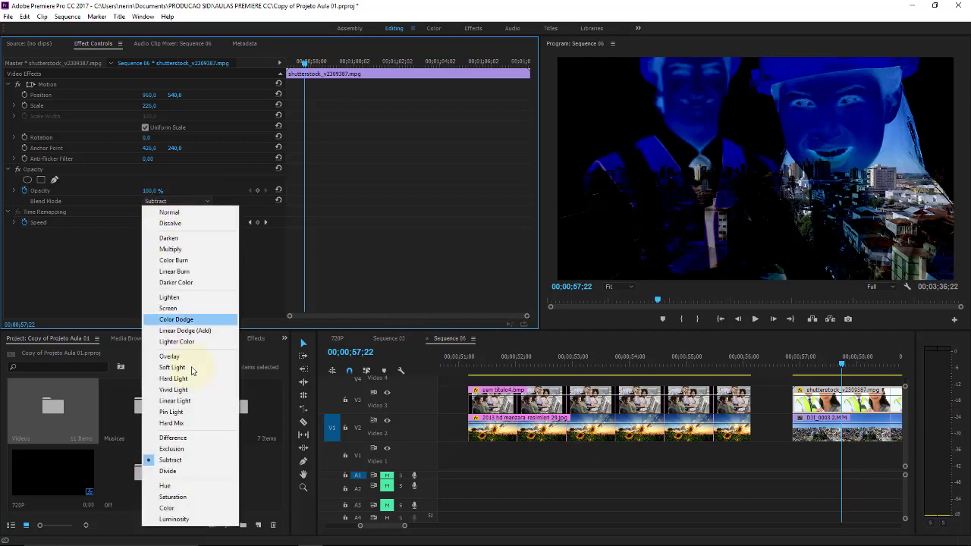
click(202, 472)
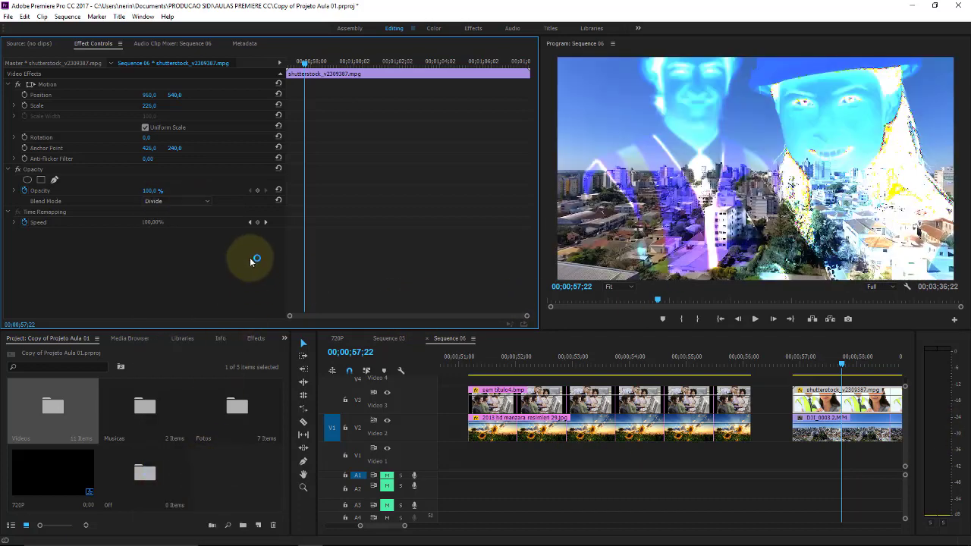
- Try Hue and Saturation, moving the preview to an earlier frame
click(201, 204)
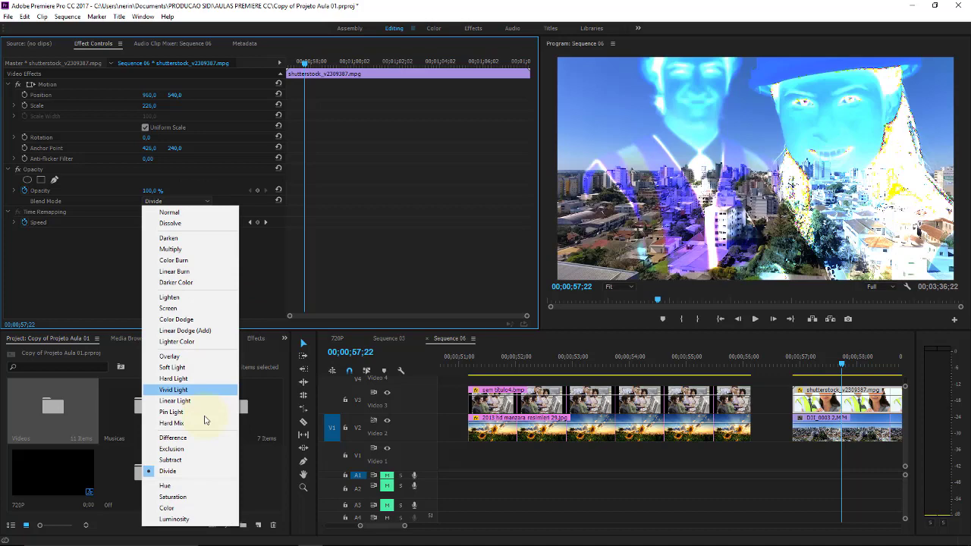
click(204, 489)
click(196, 202)
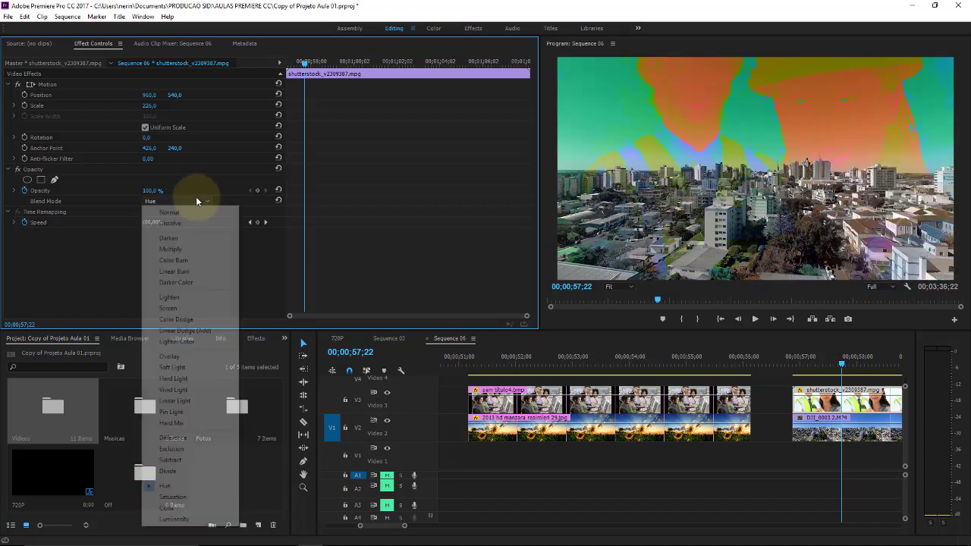
click(198, 497)
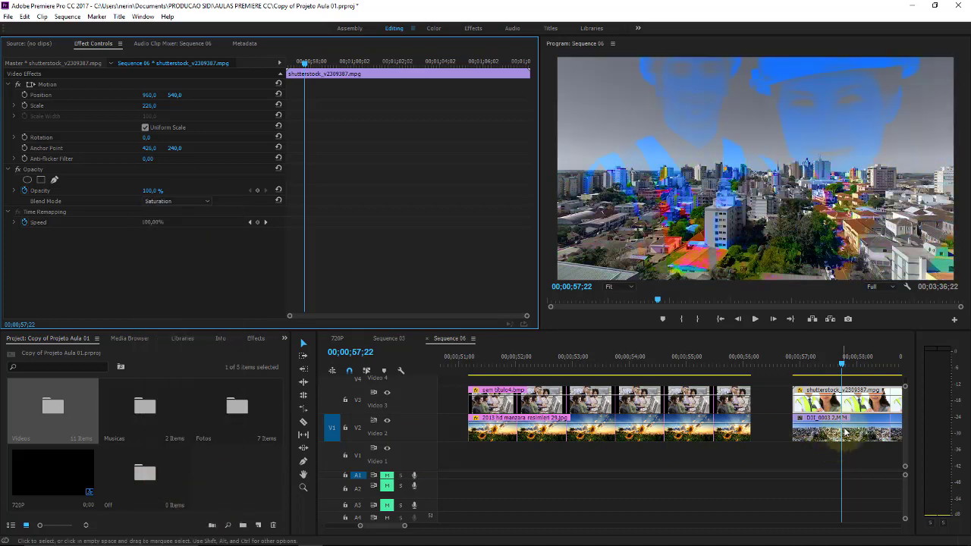
drag(838, 356, 792, 361)
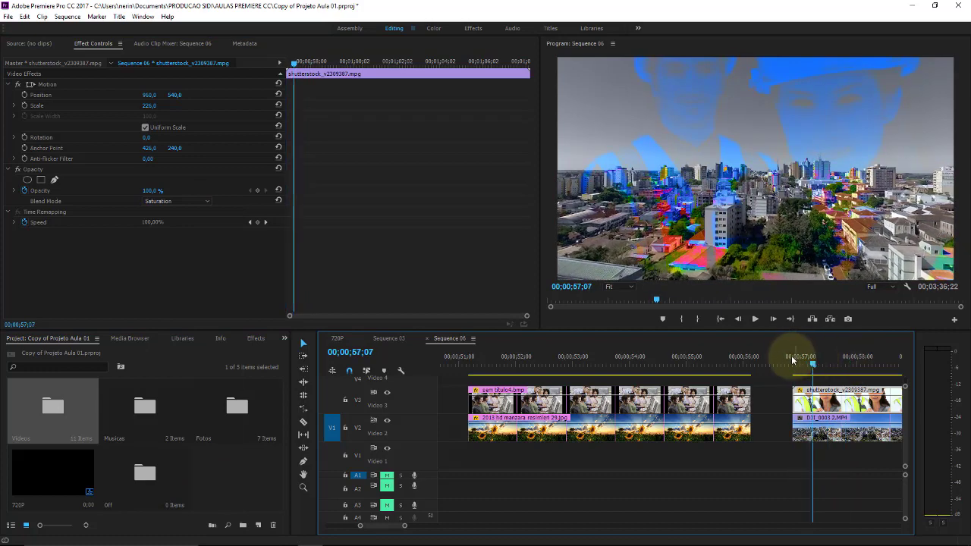
- Try Color, then settle on Luminosity and scrub to preview it
click(201, 203)
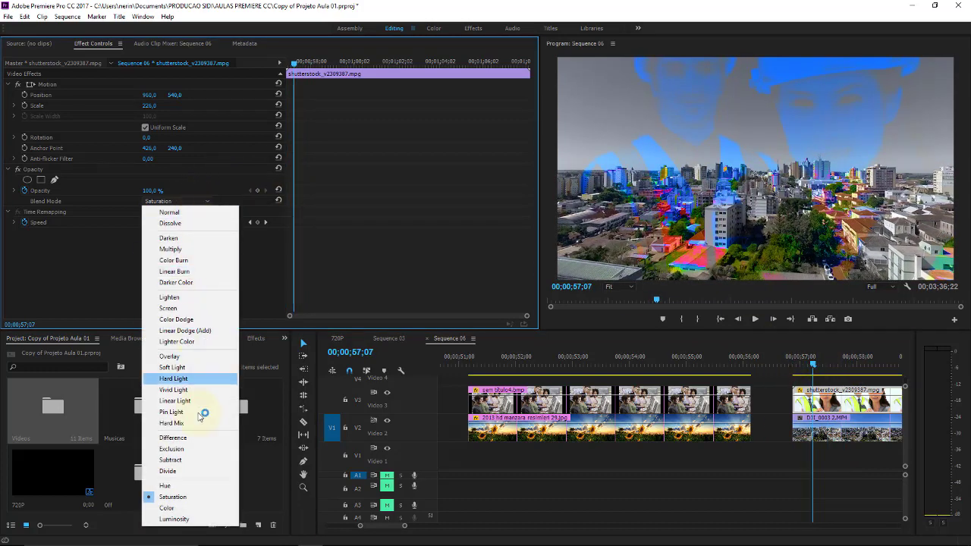
click(184, 516)
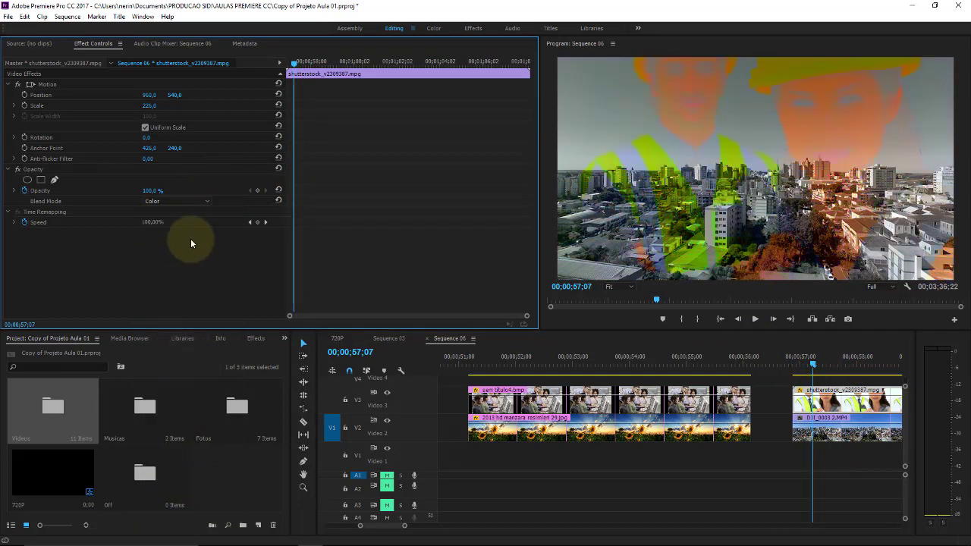
click(192, 197)
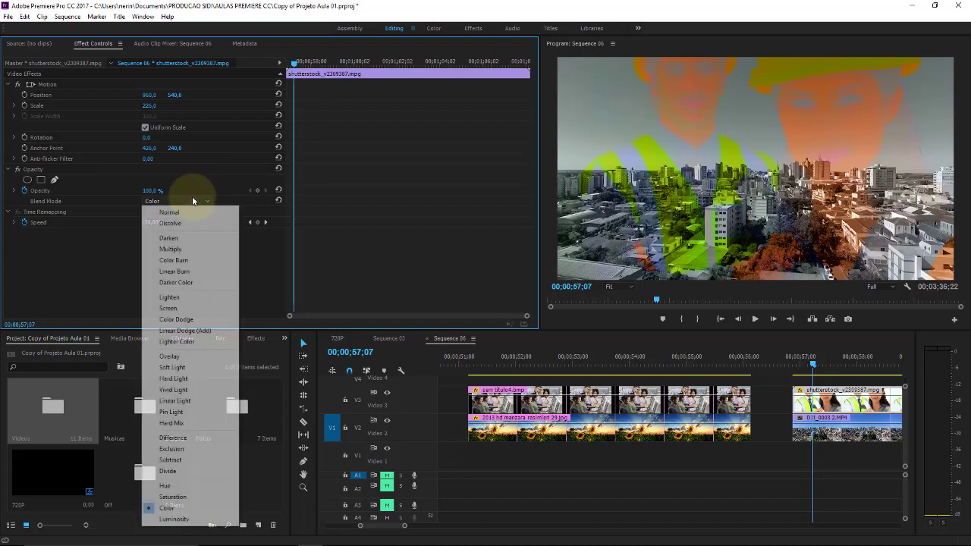
click(186, 519)
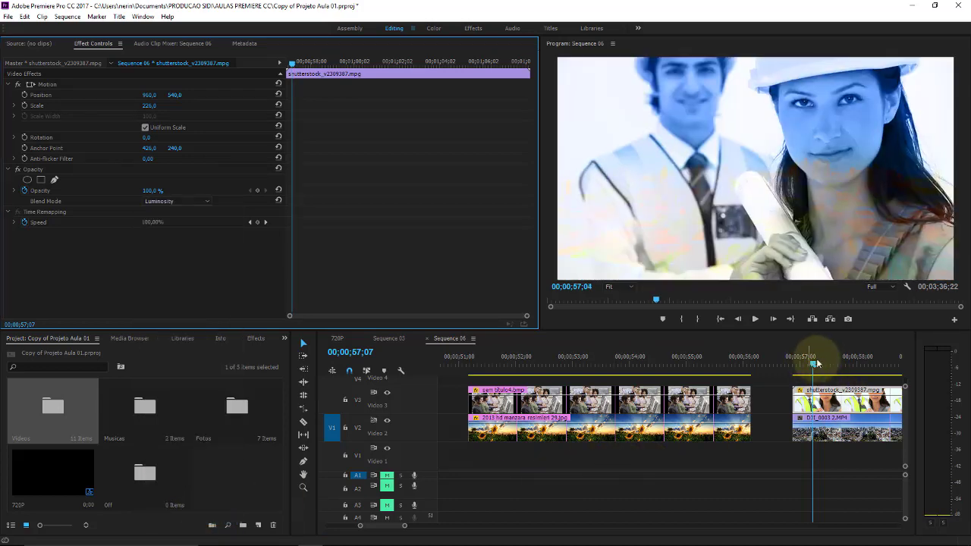
drag(816, 363, 633, 363)
- Select the people photo and try Multiply, Color Burn, Linear Burn and Darker Color
click(679, 412)
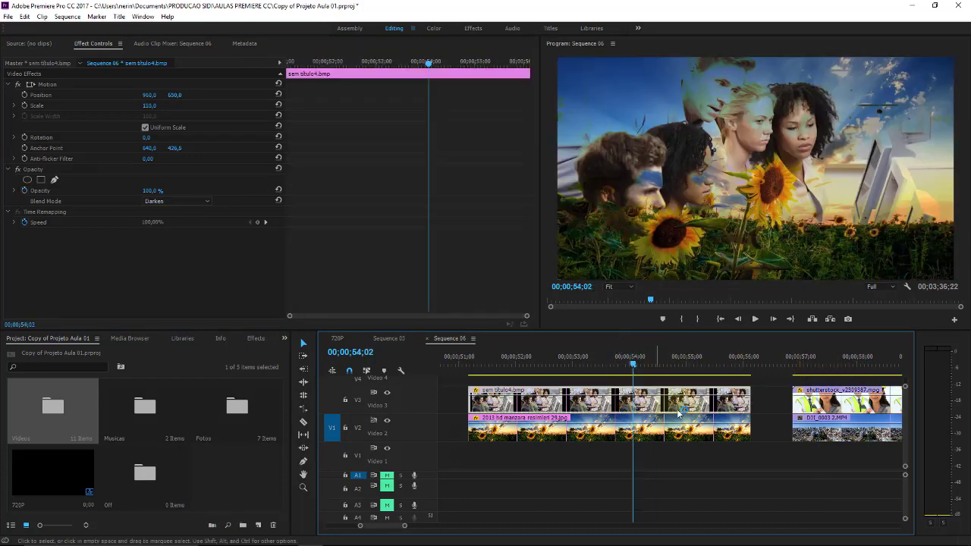
click(199, 201)
click(195, 248)
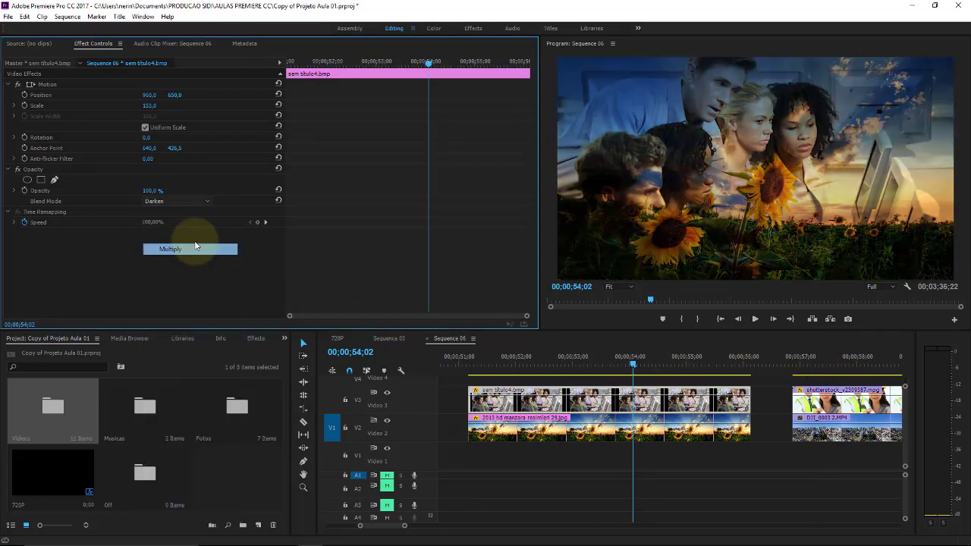
click(186, 201)
click(184, 263)
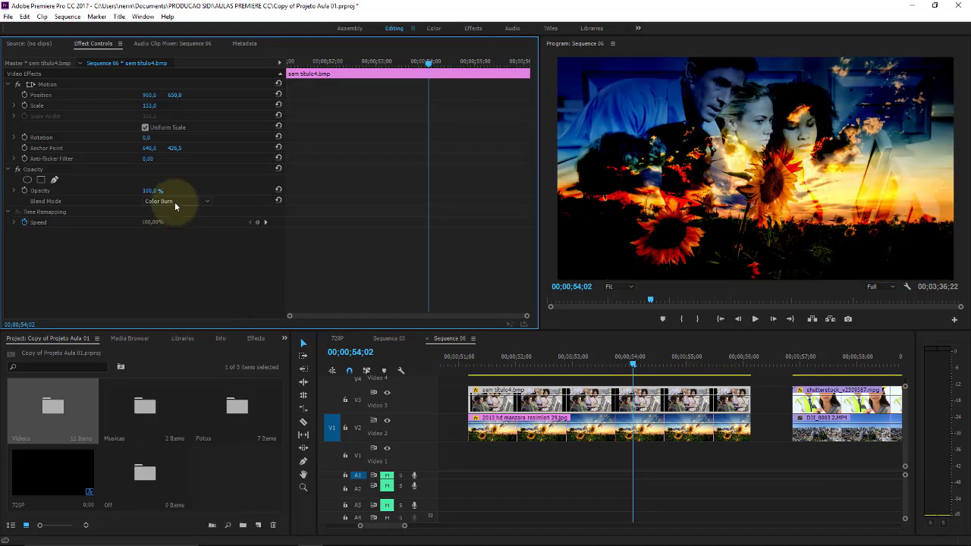
click(174, 202)
click(178, 269)
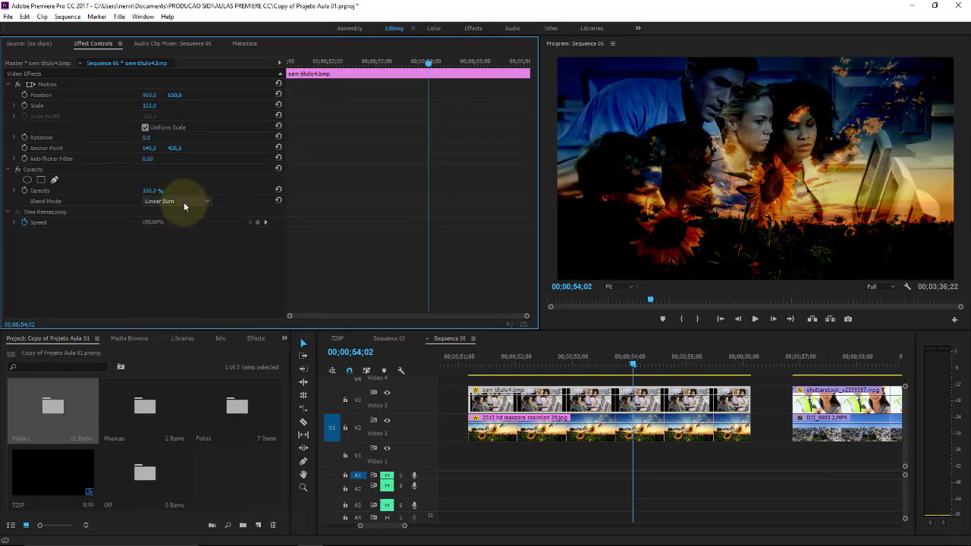
click(183, 202)
click(178, 281)
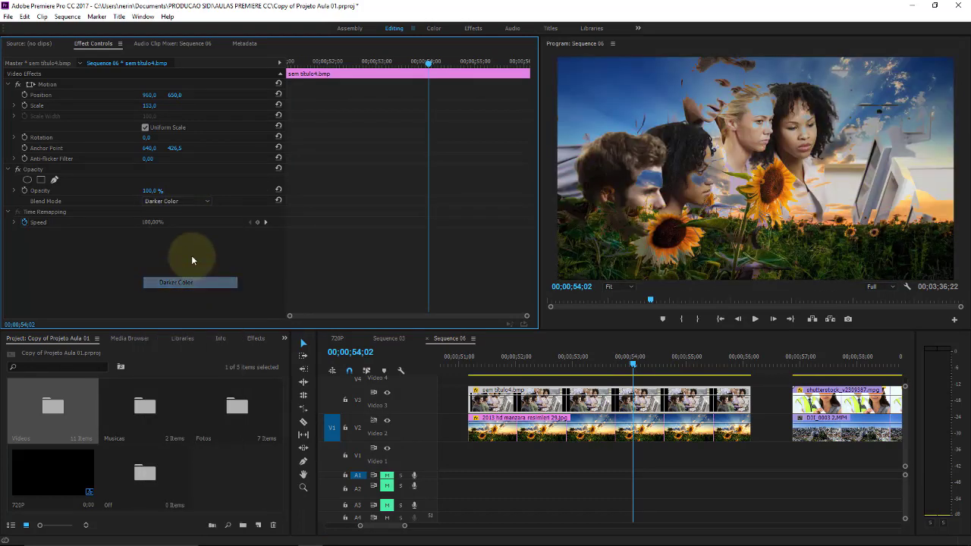
- Try Lighten, Screen, Color Dodge, Linear Dodge (Add) and Lighter Color on the photo
click(192, 204)
click(194, 295)
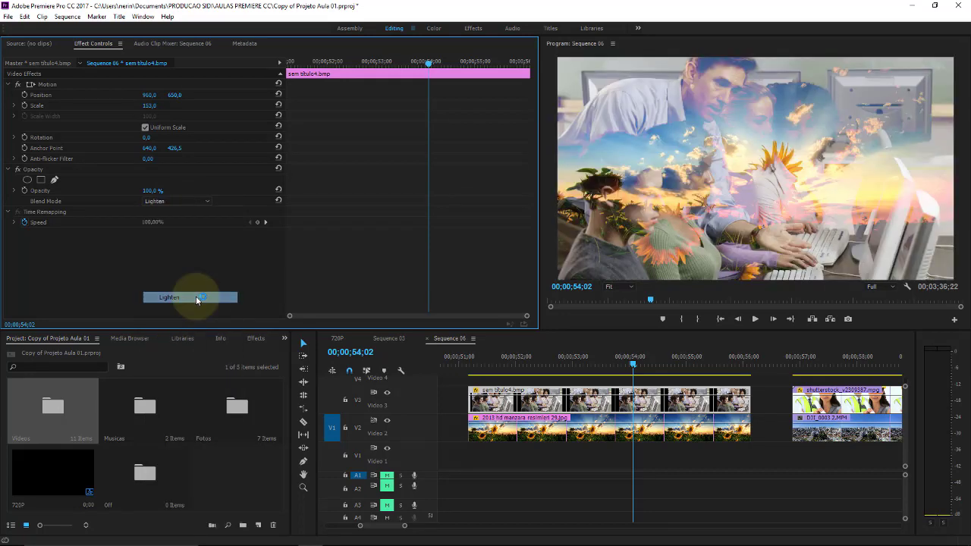
click(197, 205)
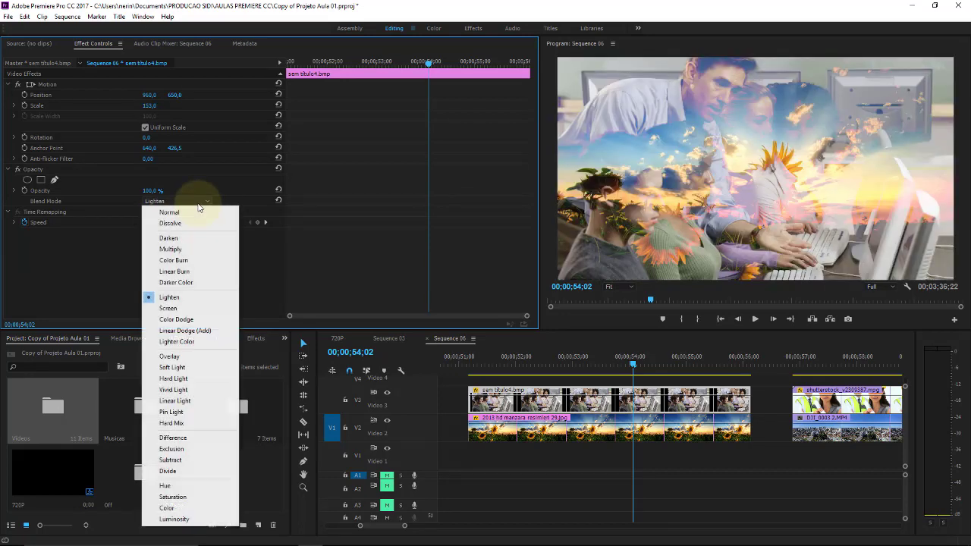
click(201, 309)
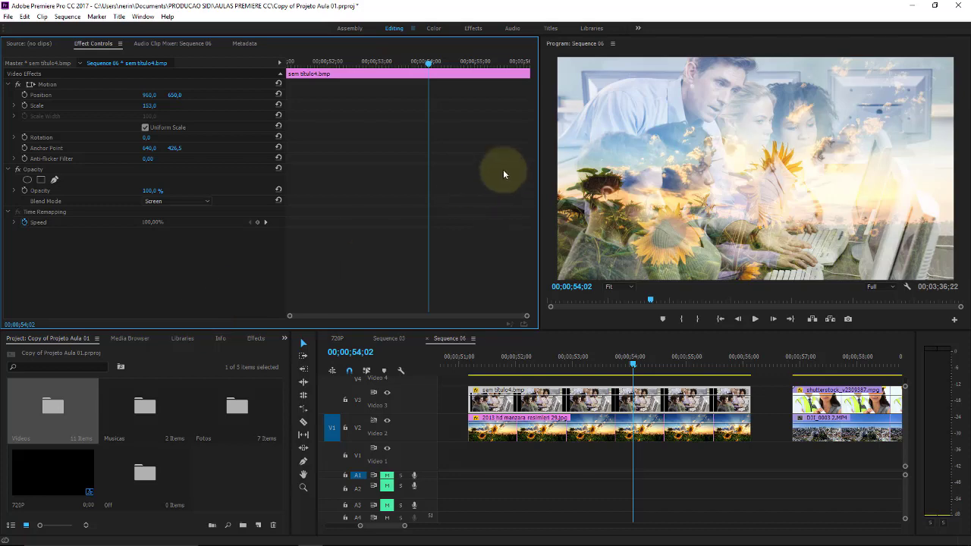
click(202, 200)
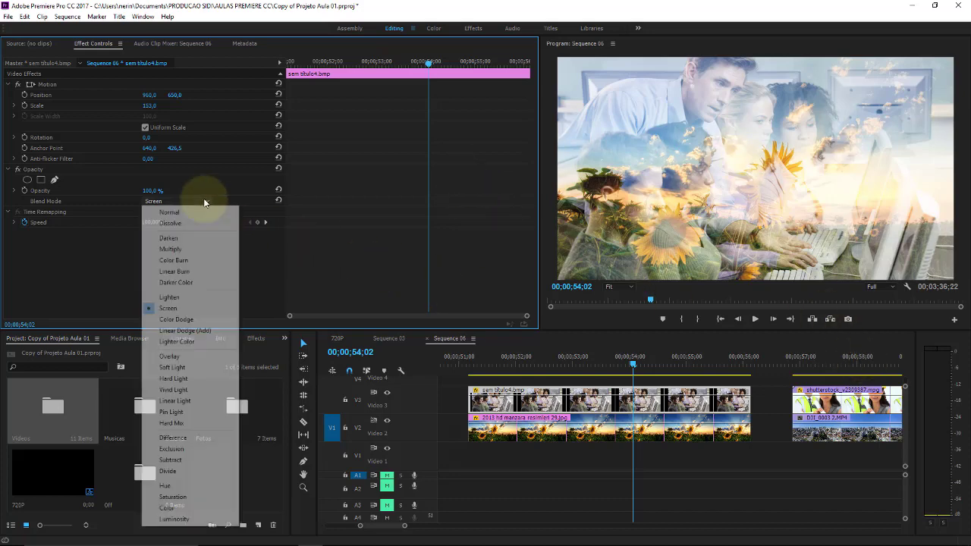
click(196, 319)
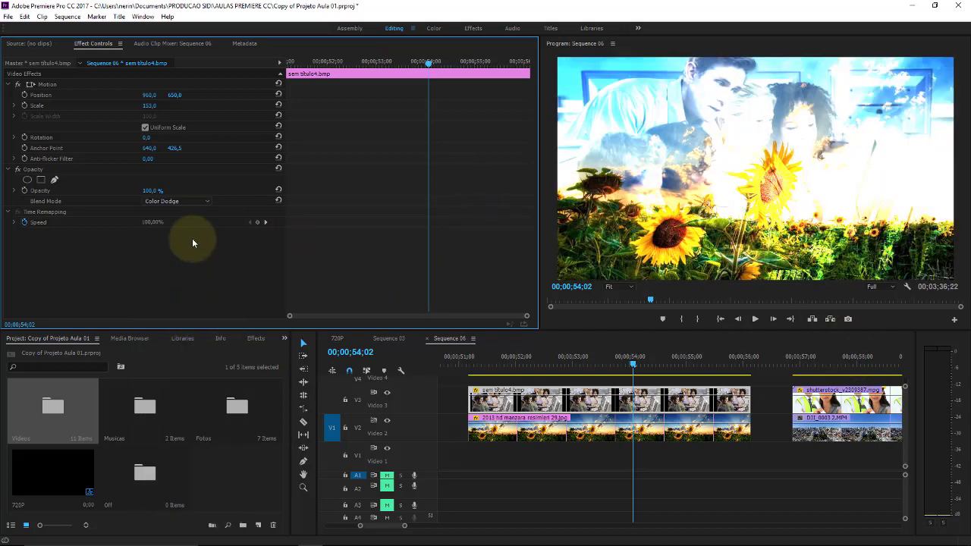
click(187, 201)
click(187, 331)
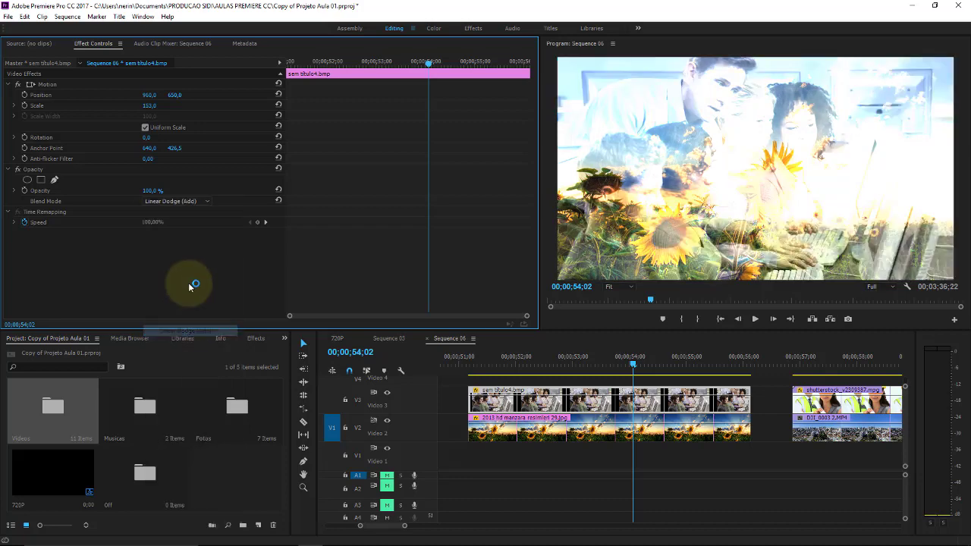
click(189, 201)
click(190, 342)
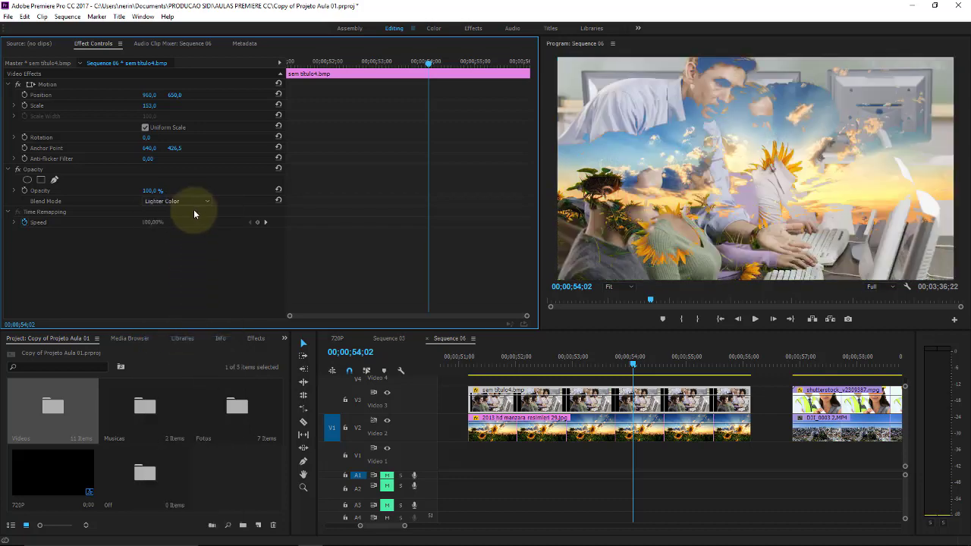
- Try Overlay, Soft Light and Hard Light on the people photo
click(193, 207)
click(194, 356)
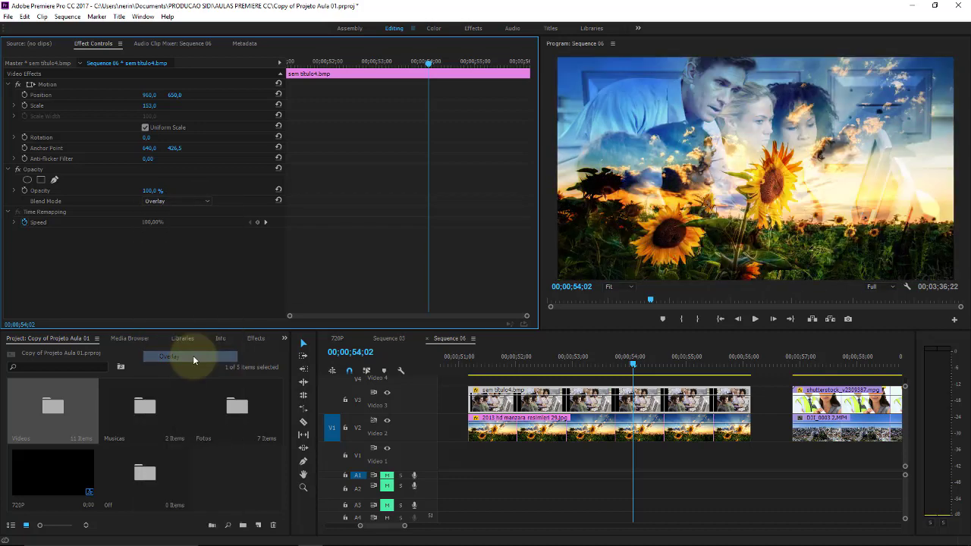
click(205, 201)
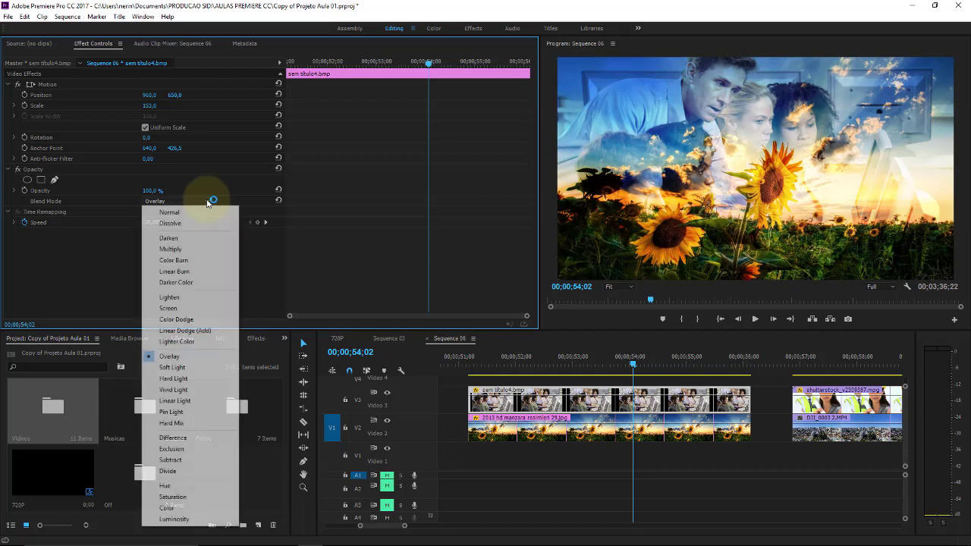
click(189, 367)
click(174, 202)
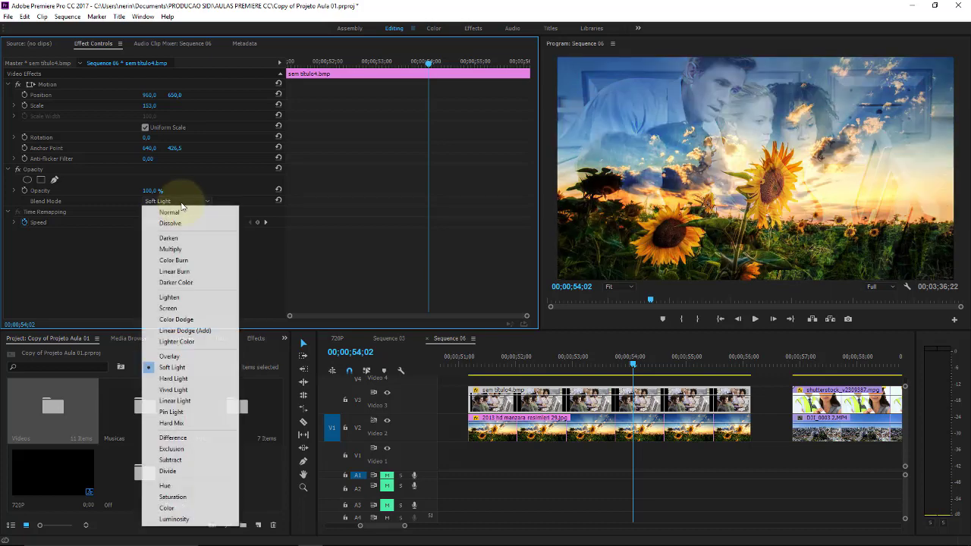
click(183, 379)
- Try Vivid Light, Linear Light and Pin Light, finishing on Hard Mix
click(189, 211)
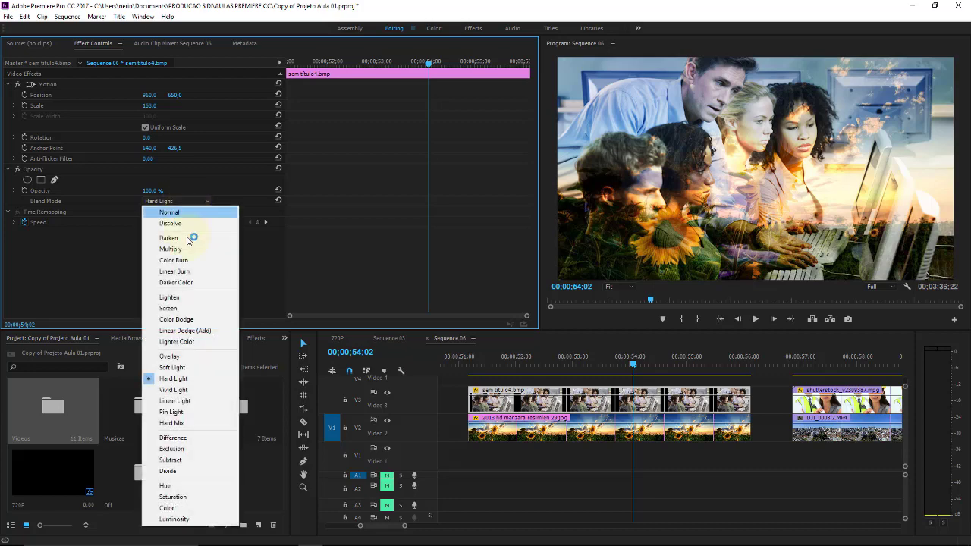
click(196, 390)
click(202, 203)
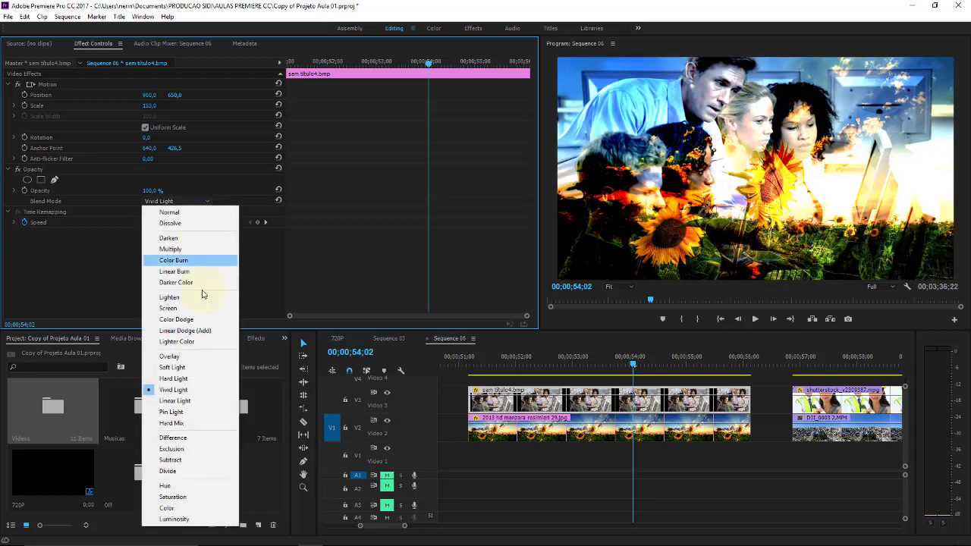
click(201, 401)
click(193, 202)
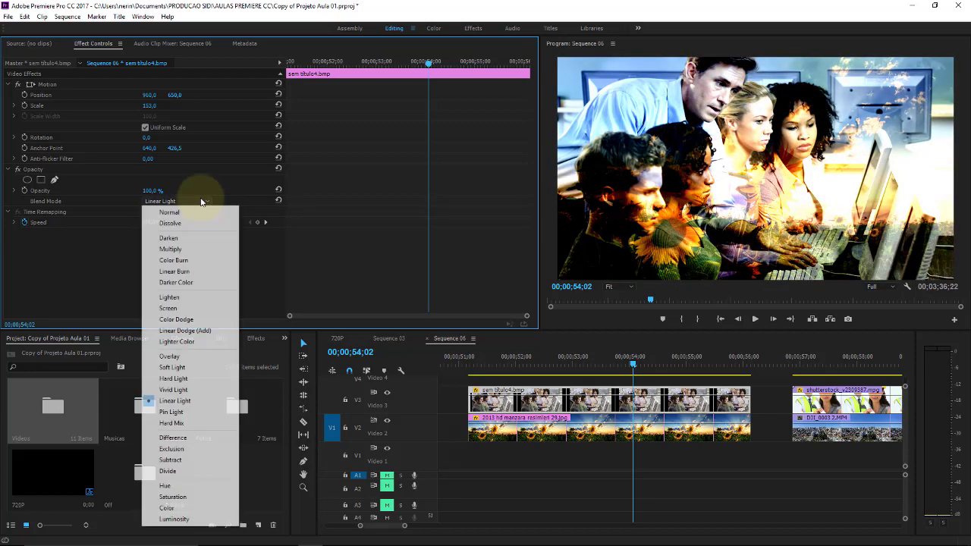
click(198, 410)
click(199, 203)
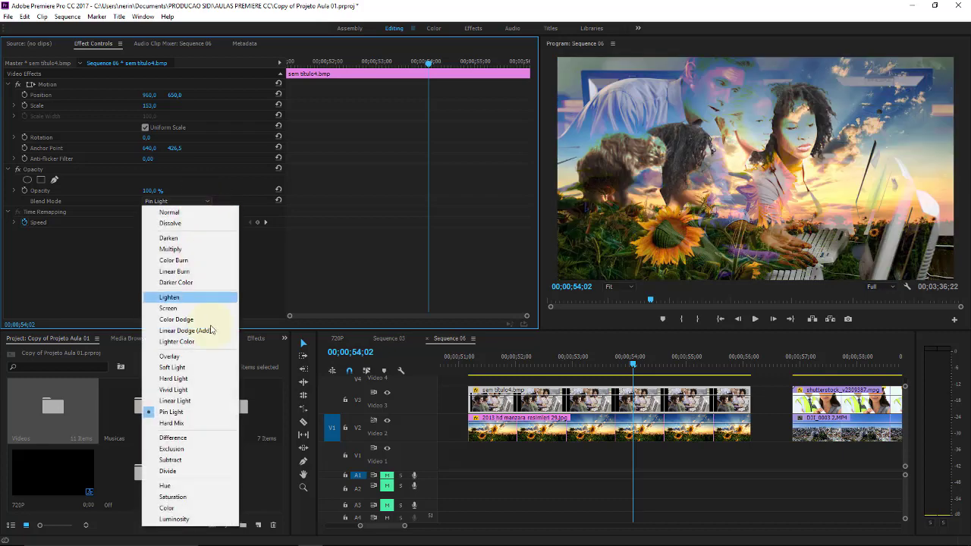
click(211, 423)
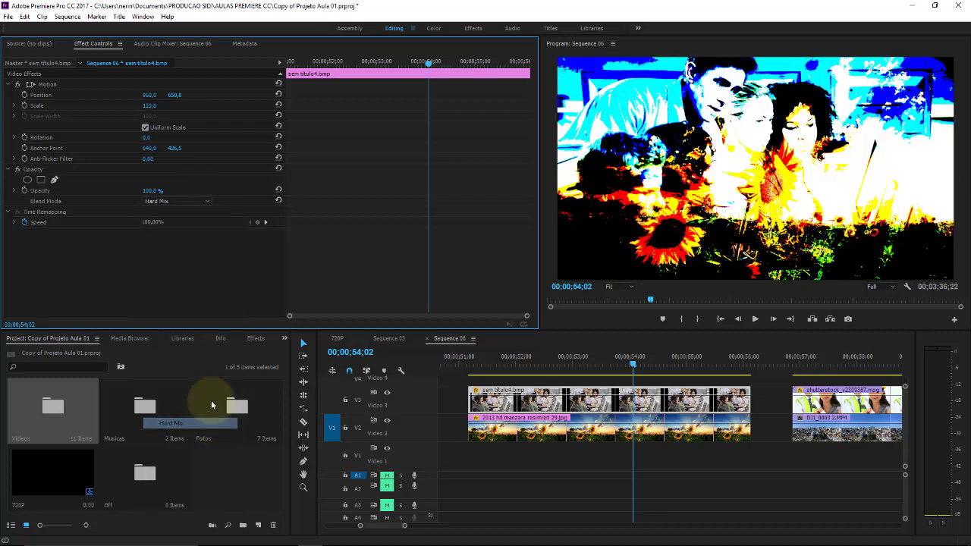
click(199, 202)
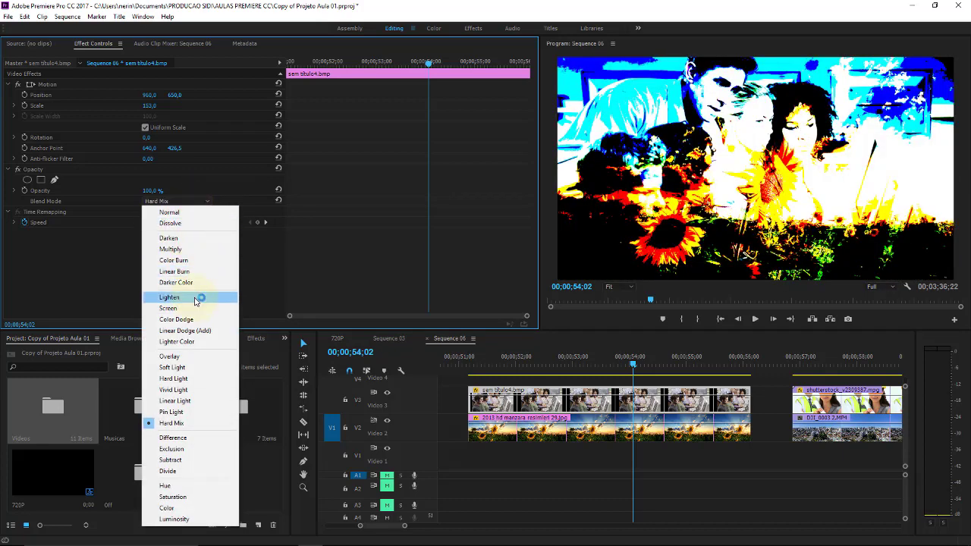
- Cycle the people photo through Lighten, Darken, Multiply and Color Burn, then settle on Screen
click(195, 297)
click(199, 202)
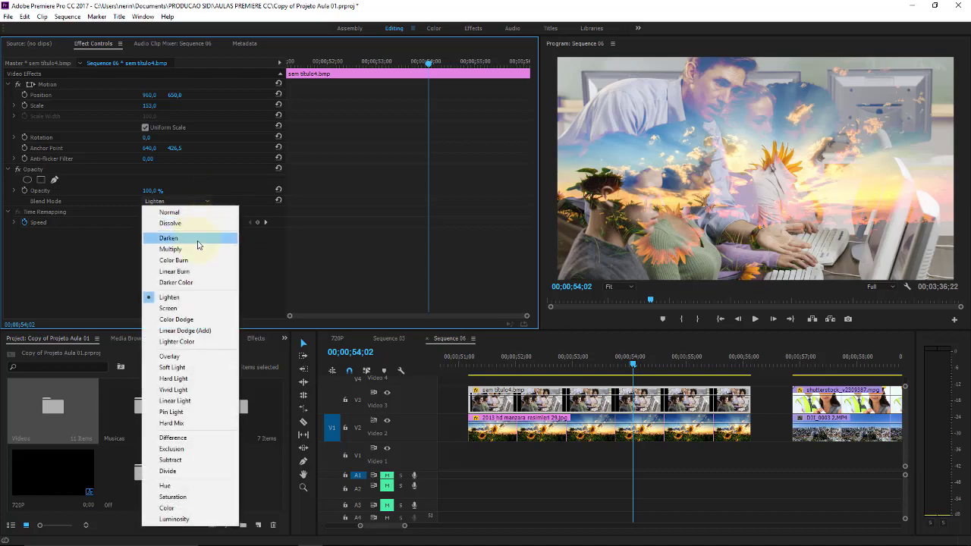
click(197, 240)
click(205, 199)
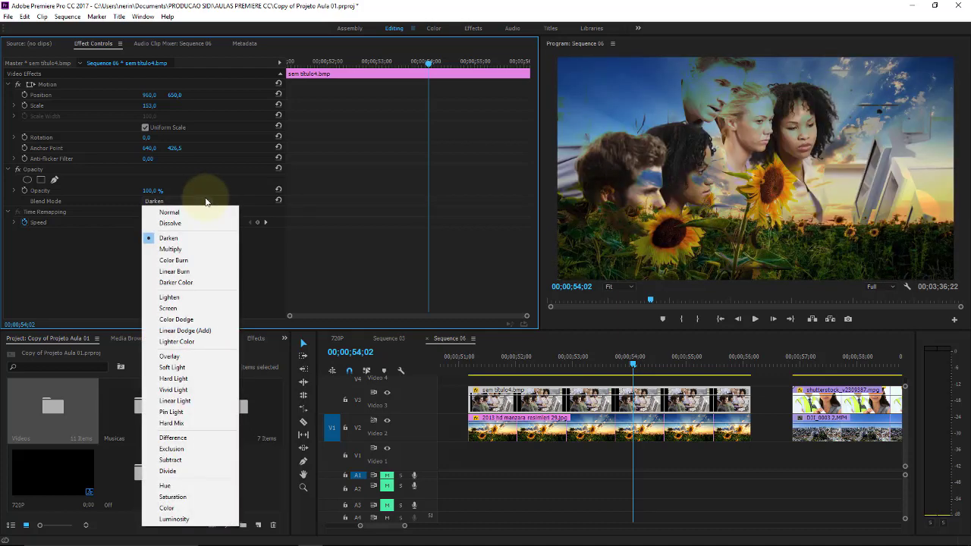
click(196, 249)
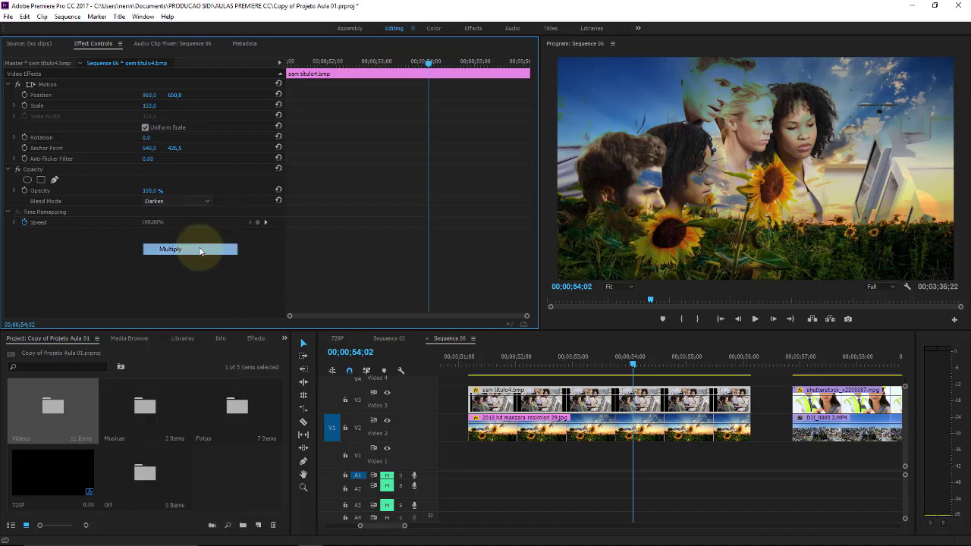
click(201, 202)
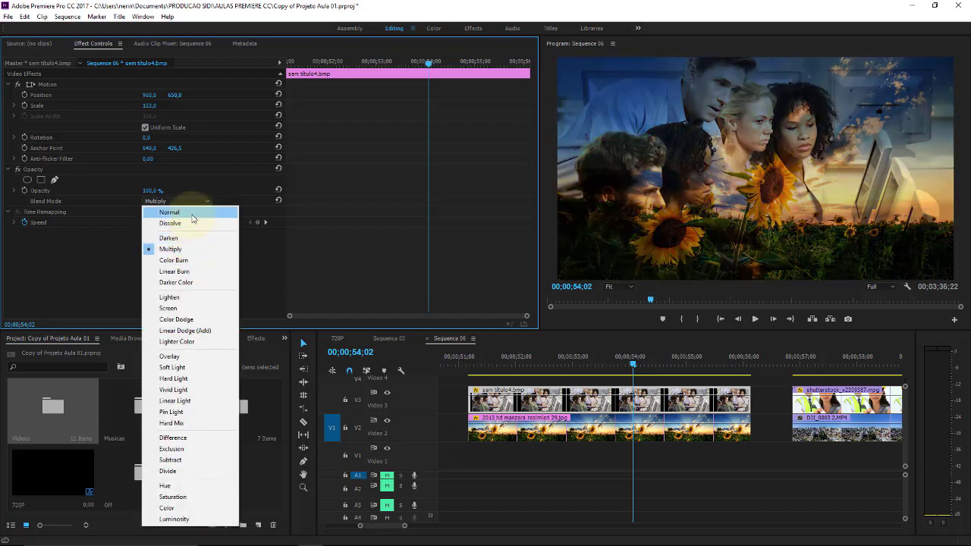
click(186, 260)
click(194, 202)
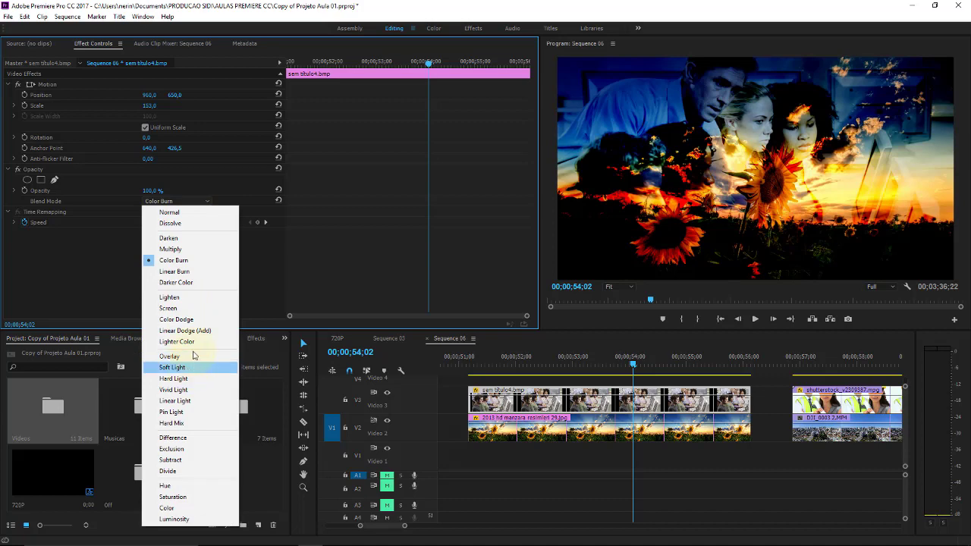
click(196, 309)
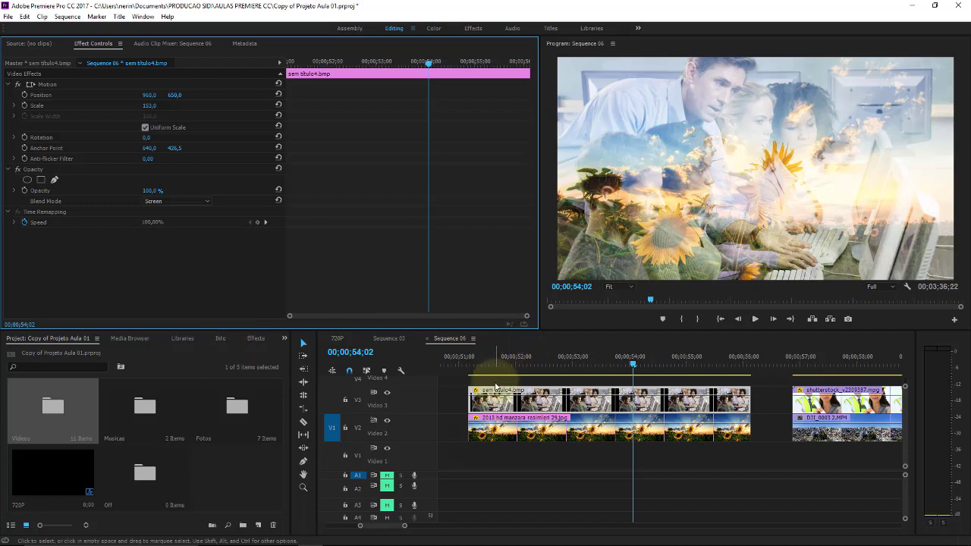
- Move to the workers clip on V3, select it, and blend it in Darken
drag(785, 358, 858, 366)
click(865, 410)
click(865, 408)
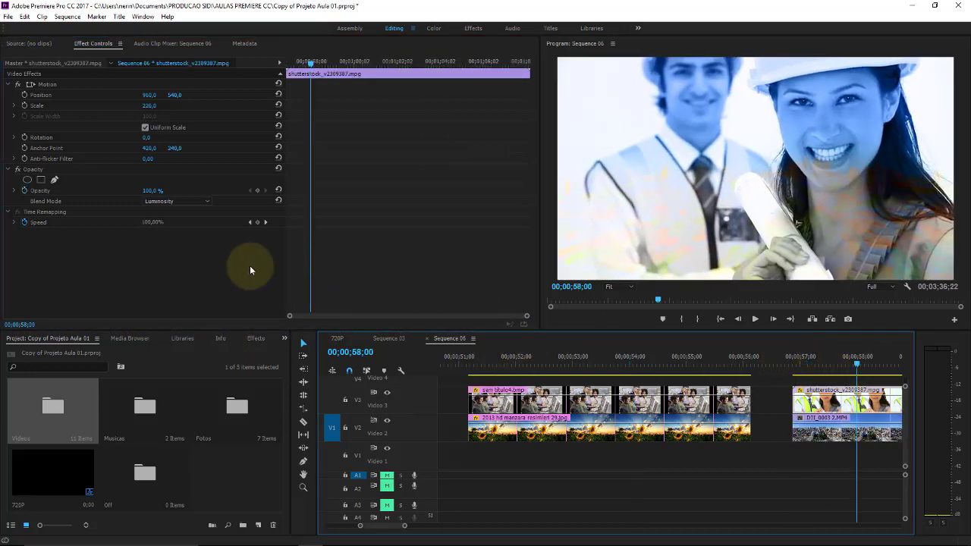
click(199, 201)
click(169, 238)
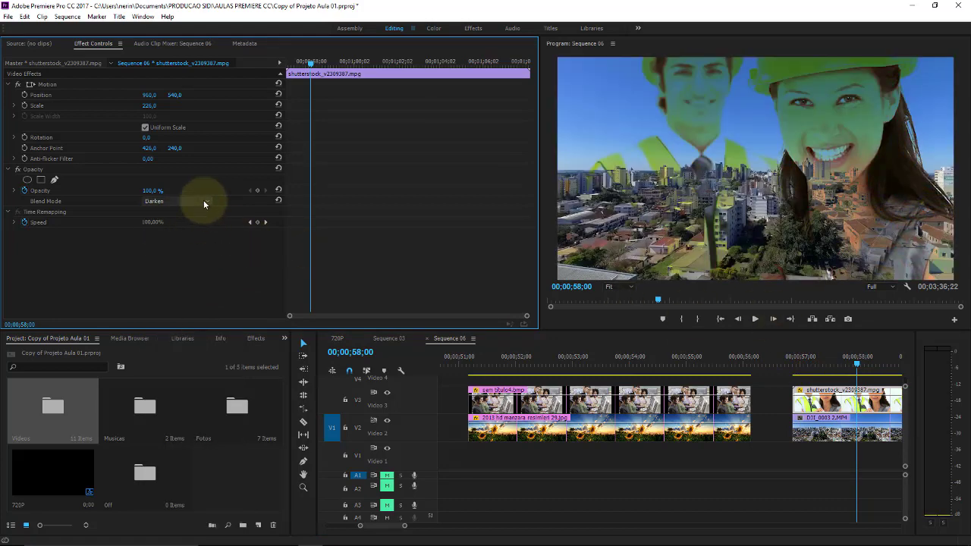
- Switch the workers clip to Multiply and preview nearby frames
click(203, 200)
click(187, 249)
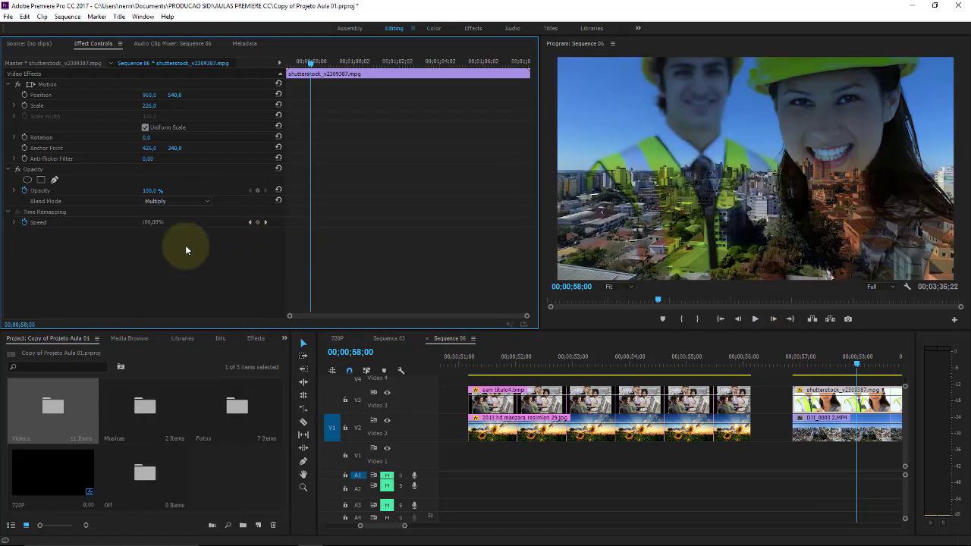
mouse_move(834, 358)
mouse_down()
mouse_move(857, 358)
mouse_move(869, 384)
mouse_move(840, 383)
mouse_up()
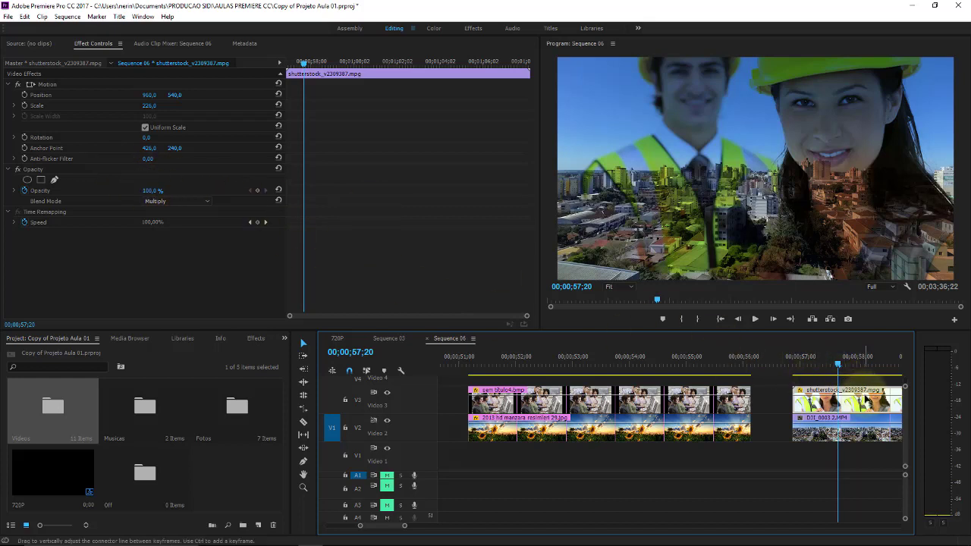
mouse_move(864, 399)
mouse_down()
mouse_move(864, 419)
mouse_move(865, 408)
mouse_up()
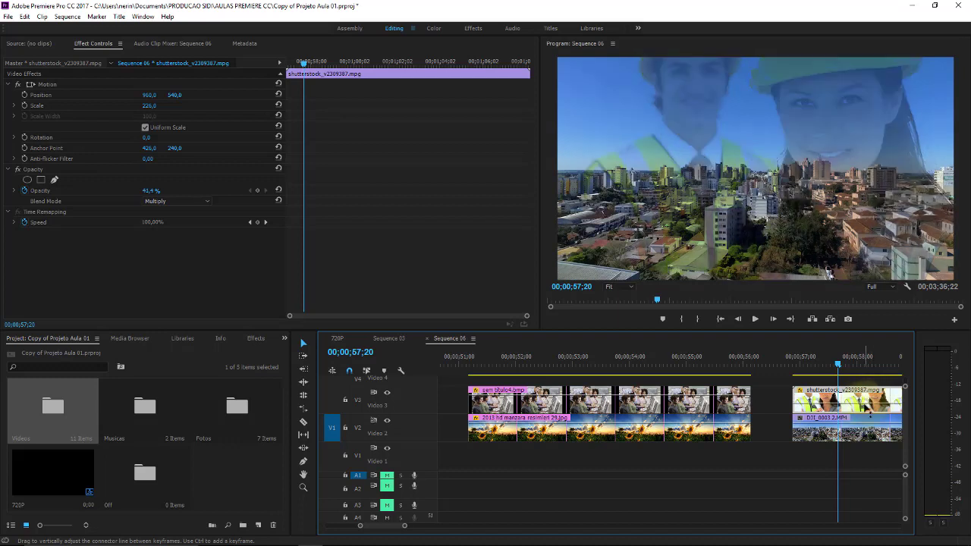
click(835, 364)
key(Right)
key(Right)
key(Right)
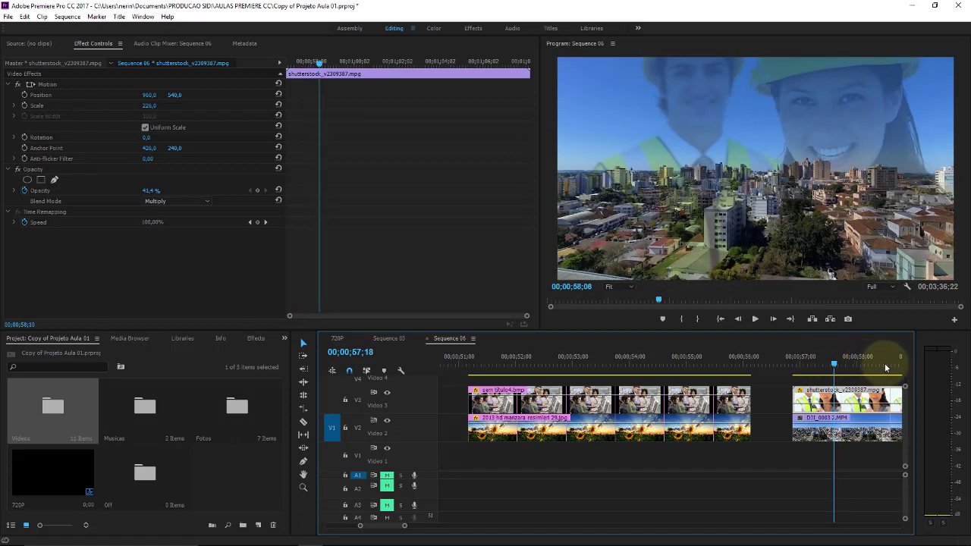
click(863, 367)
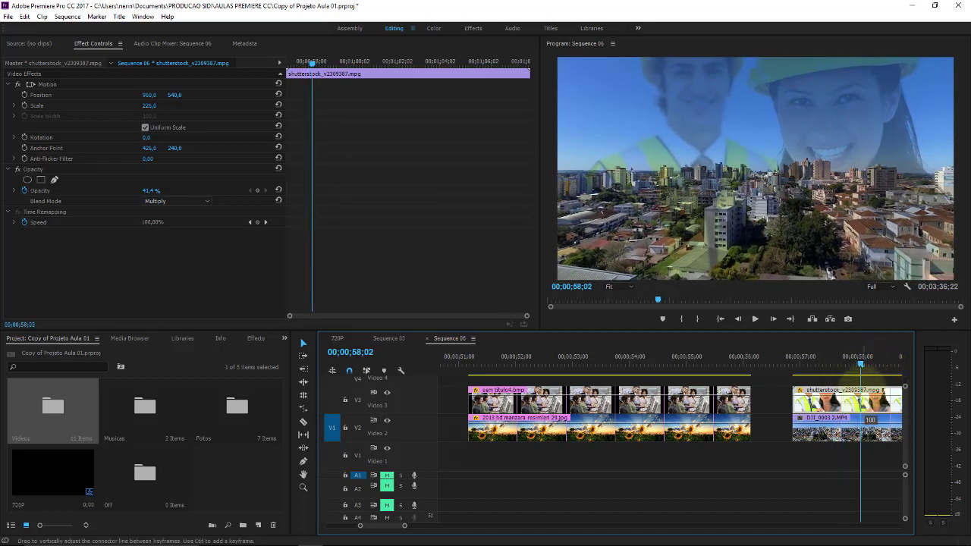
drag(863, 402, 864, 373)
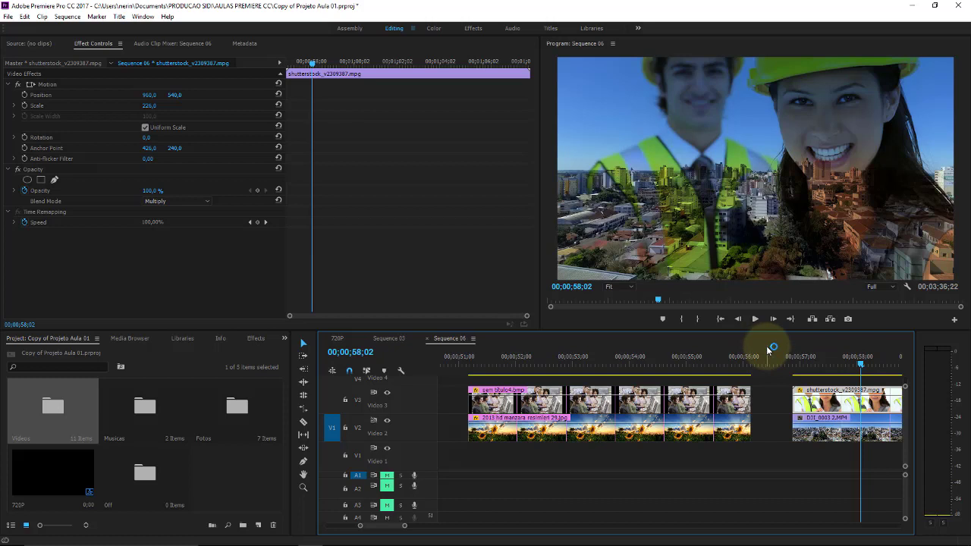